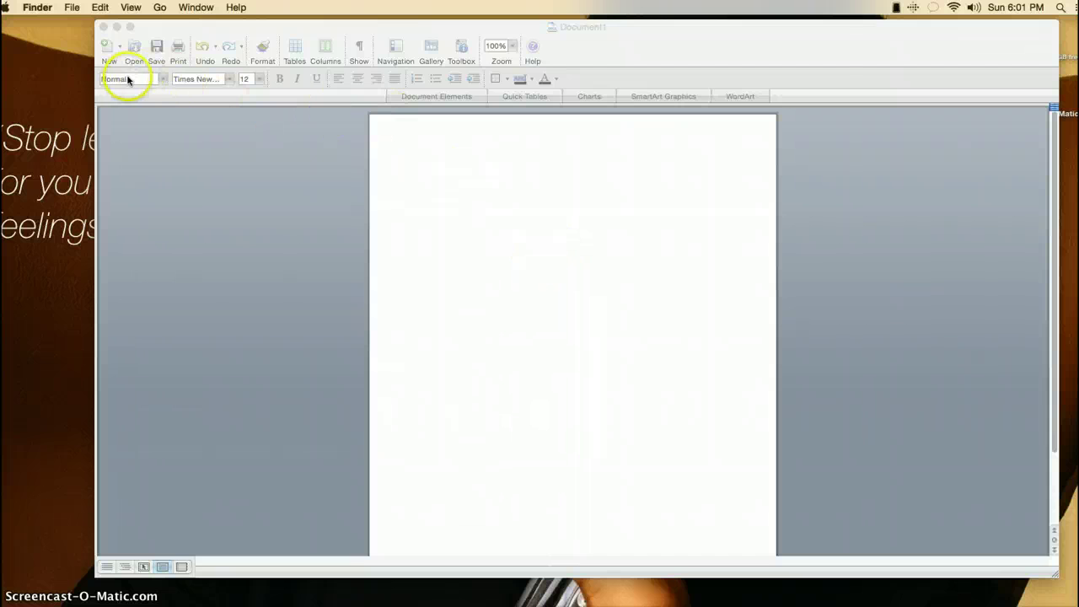
Step: Bring the blank Document1 window to the front in Word
left_click(452, 182)
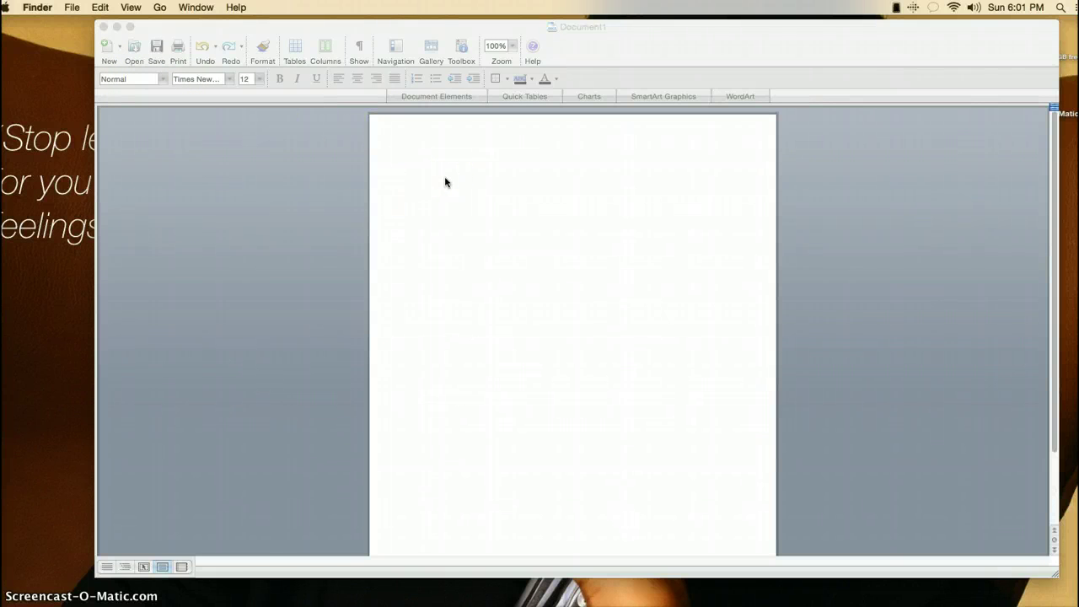
left_click(439, 174)
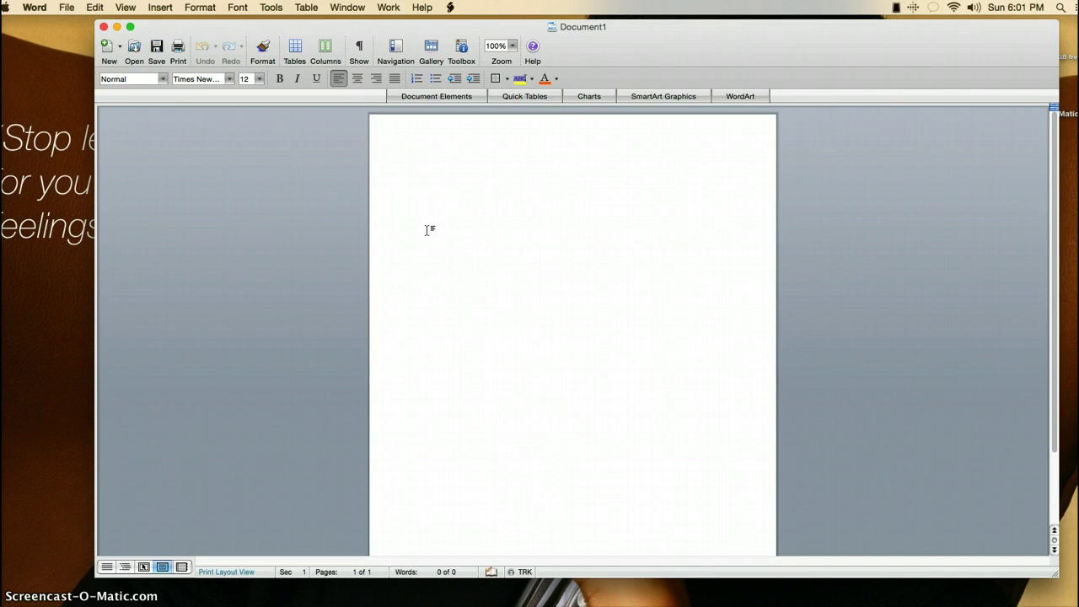
Step: Type the indented opening sentences about indenting and spacing twice after a sentence
type("You can type with an indent")
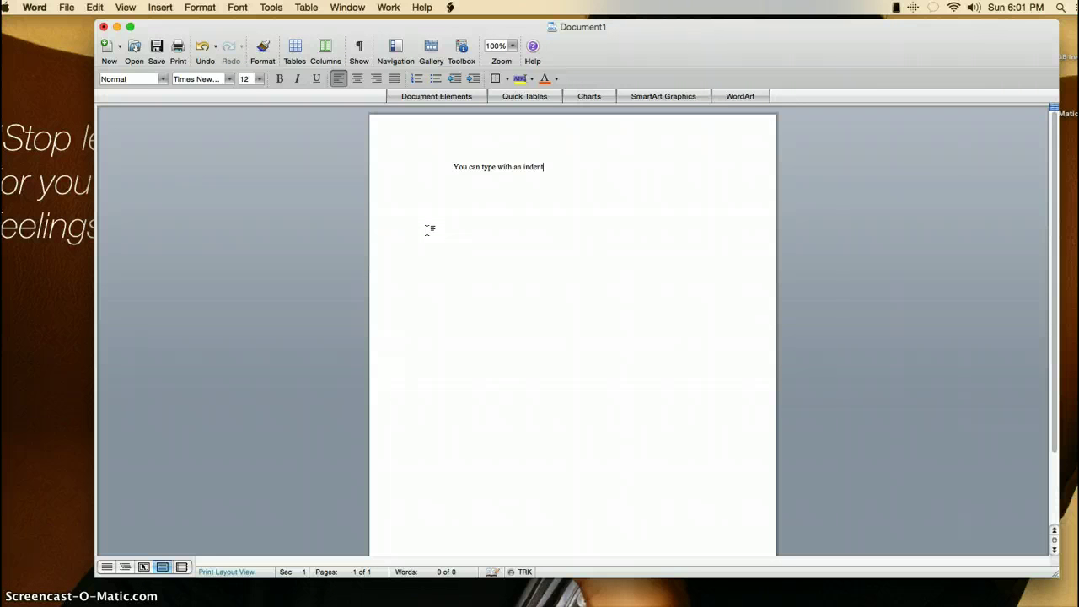
type(".")
type("When that you touch the spaceb")
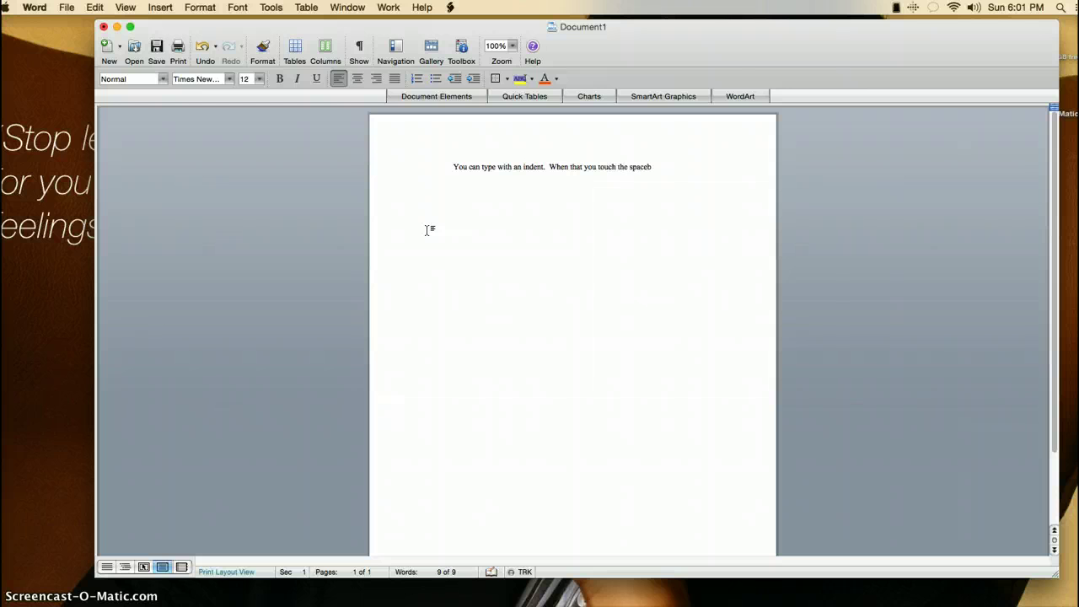
type("ar two")
type(" times af")
type("ter")
type(" the end o")
type("f a")
type(" sentence.")
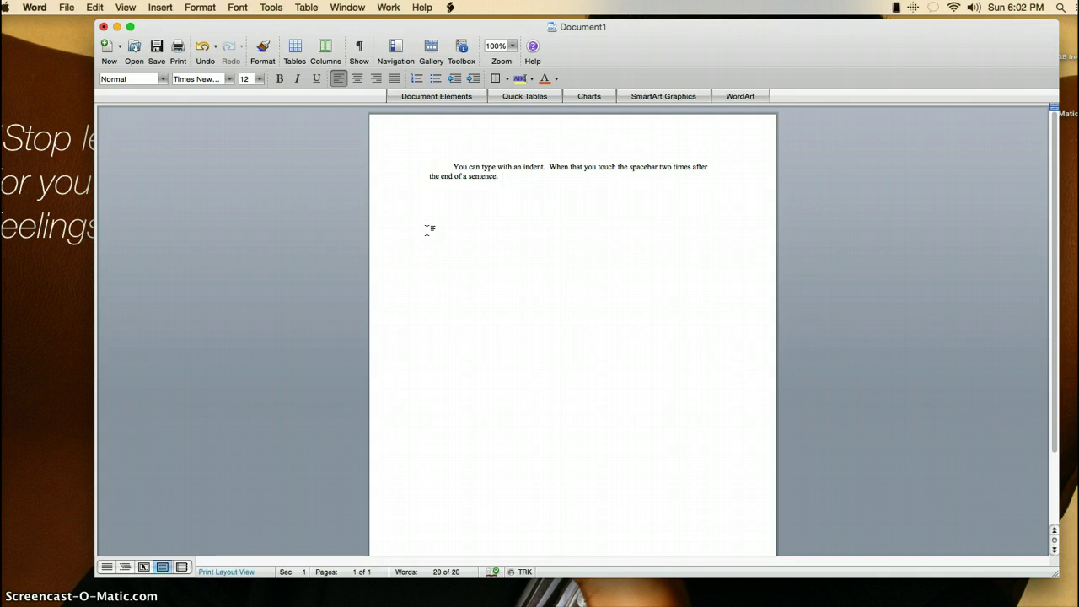
left_click(416, 248)
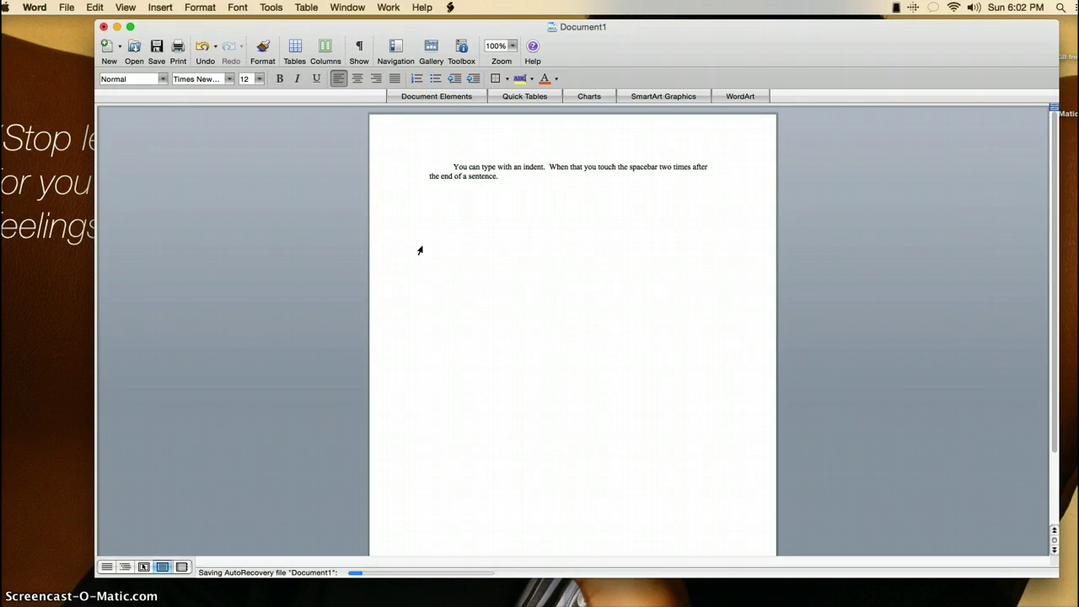
Step: Type the sentences about holding Shift and not pressing CAPS LOCK, fixing the trailing typo
type("Press")
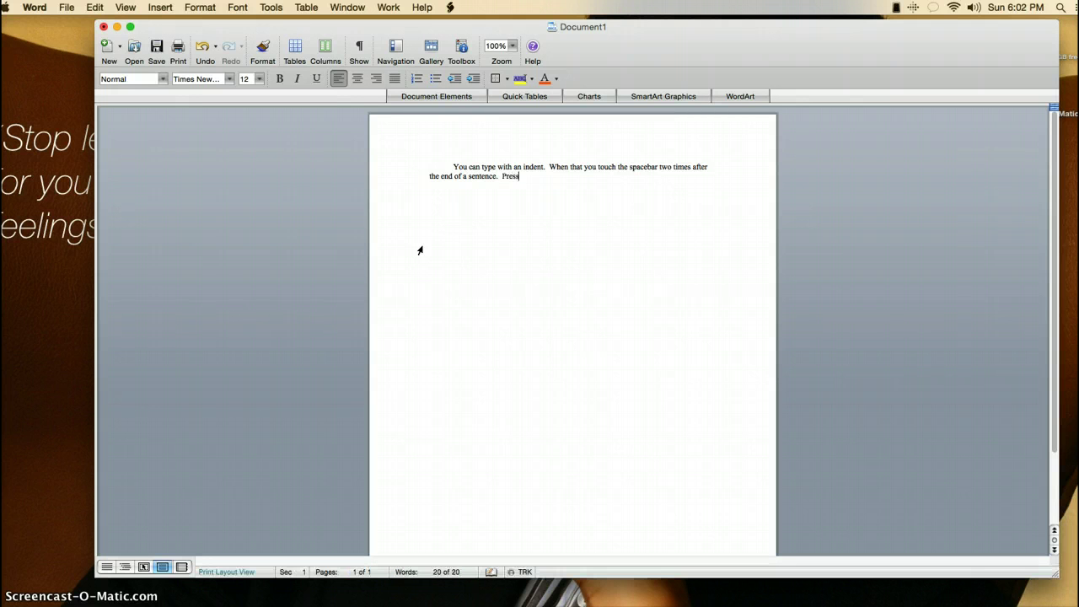
type(" and hold the shift key.  DON'T")
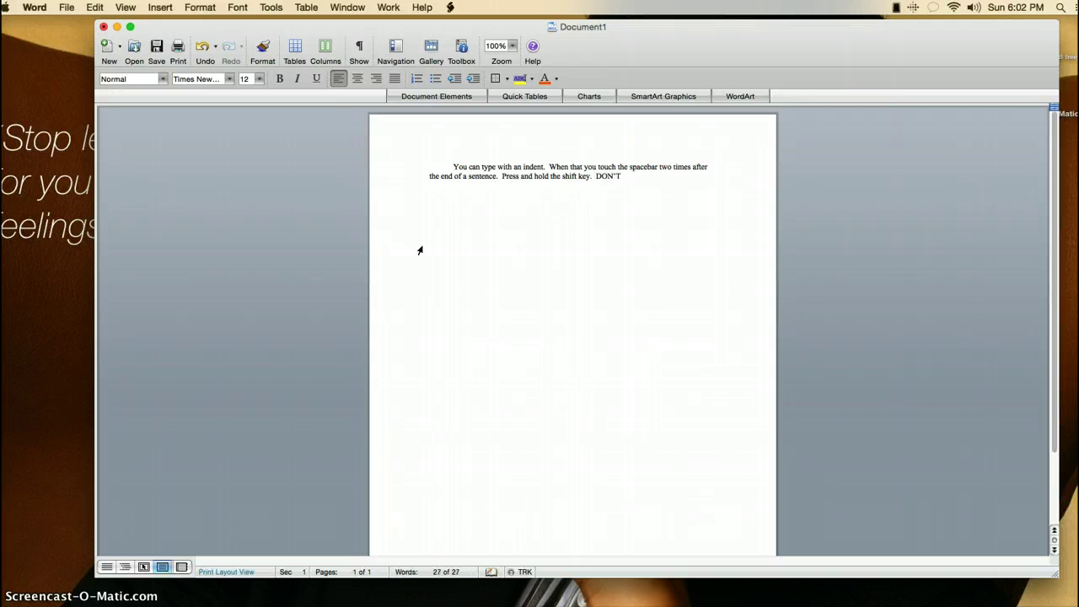
type(" PRESS THE CAPS LOCK")
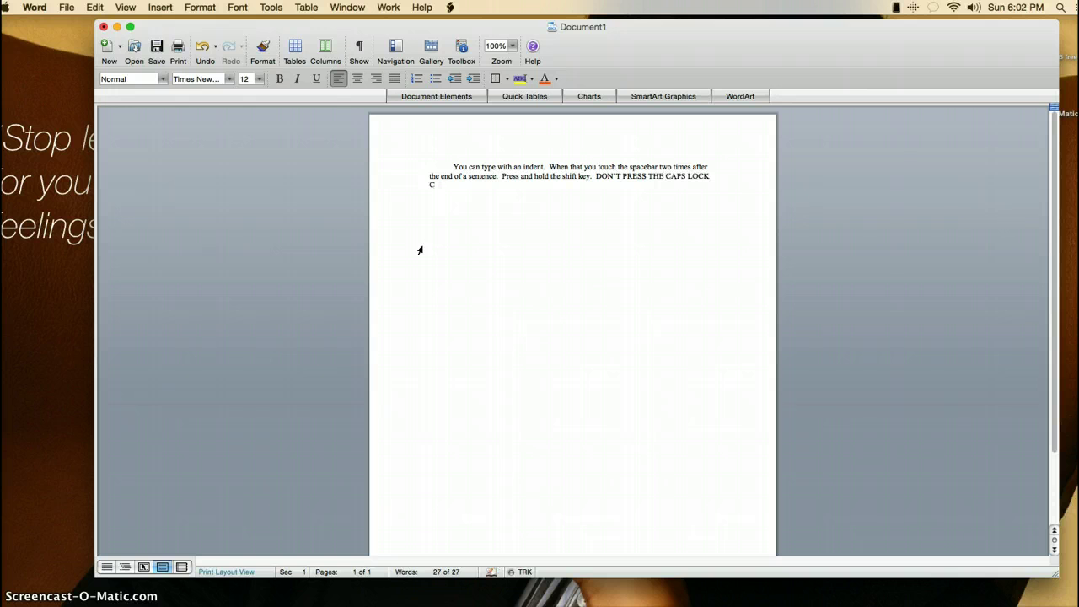
type(" KEY because it will make all the")
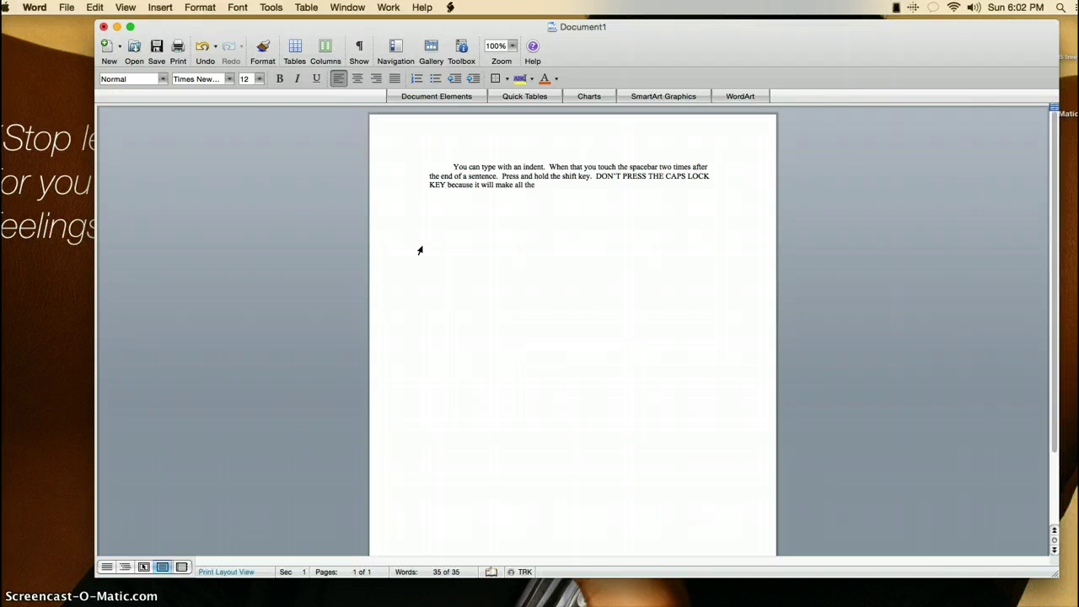
type(" text capitals.  Use the shift key to ")
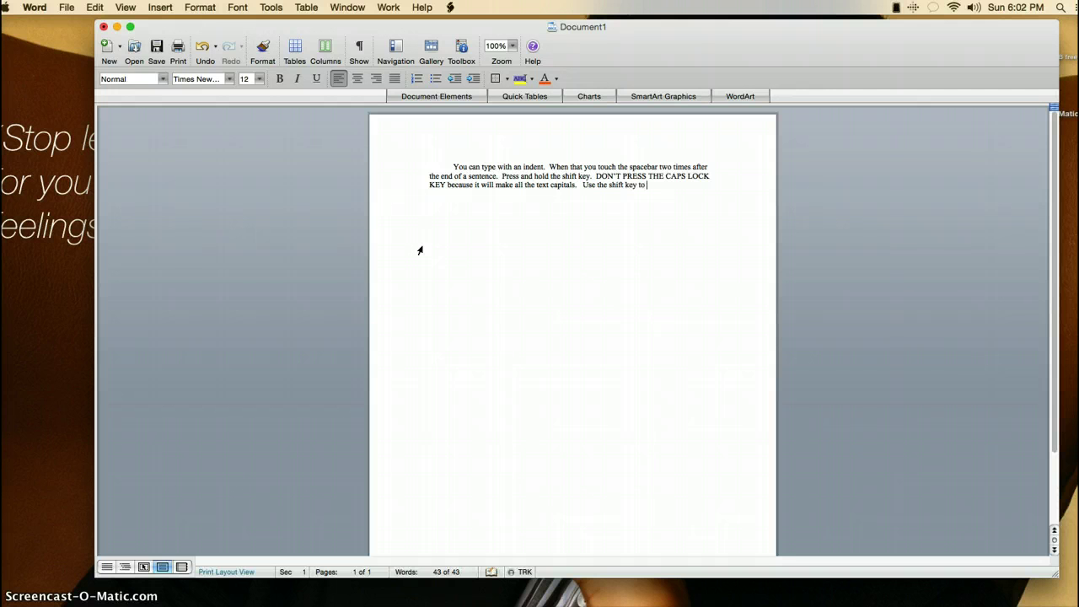
type("create a capital")
key("BackSpace")
key("BackSpace")
key("BackSpace")
key("BackSpace")
key("BackSpace")
key("BackSpace")
type("caipta;")
Step: Correct 'caipta;' to 'capital.' and begin 'If you need to make corrections'
left_click(433, 261)
left_click(687, 187)
right_click(688, 187)
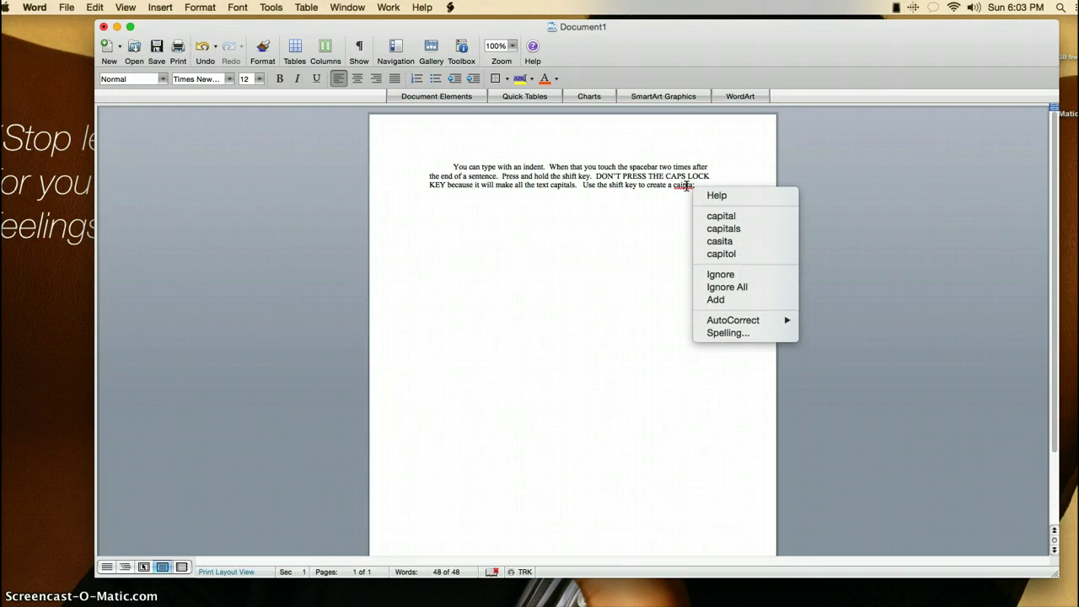
left_click(719, 216)
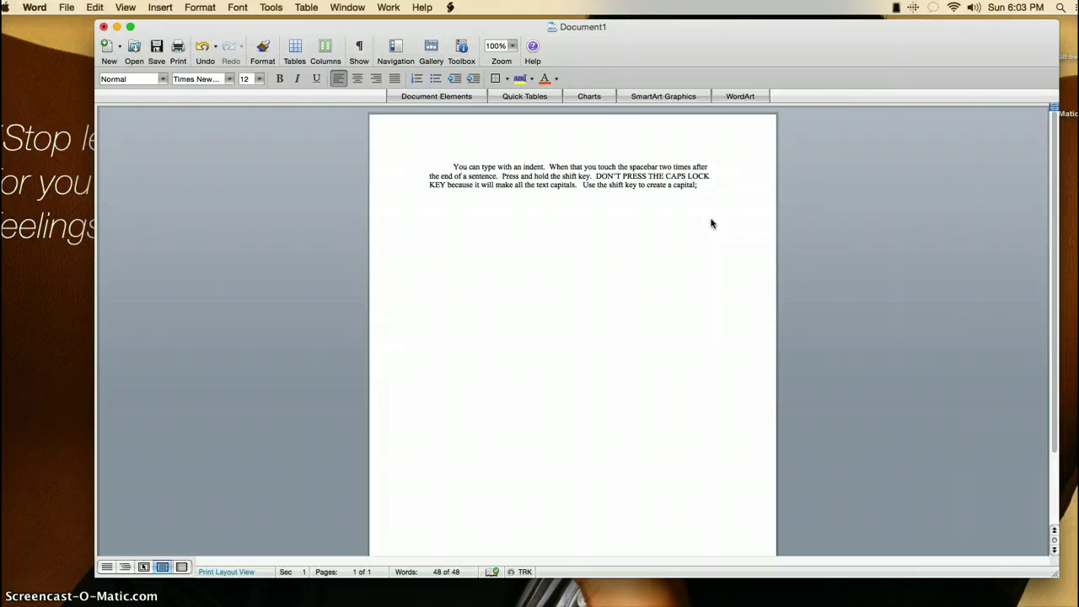
key("BackSpace")
type(".")
type("I")
type("you need to")
type(" make cor")
type("ec")
Step: Finish the corrections sentence about arrow keys, backspace and delete, and fix the spelling of 'shift'
key("BackSpace")
key("BackSpace")
type("rections in")
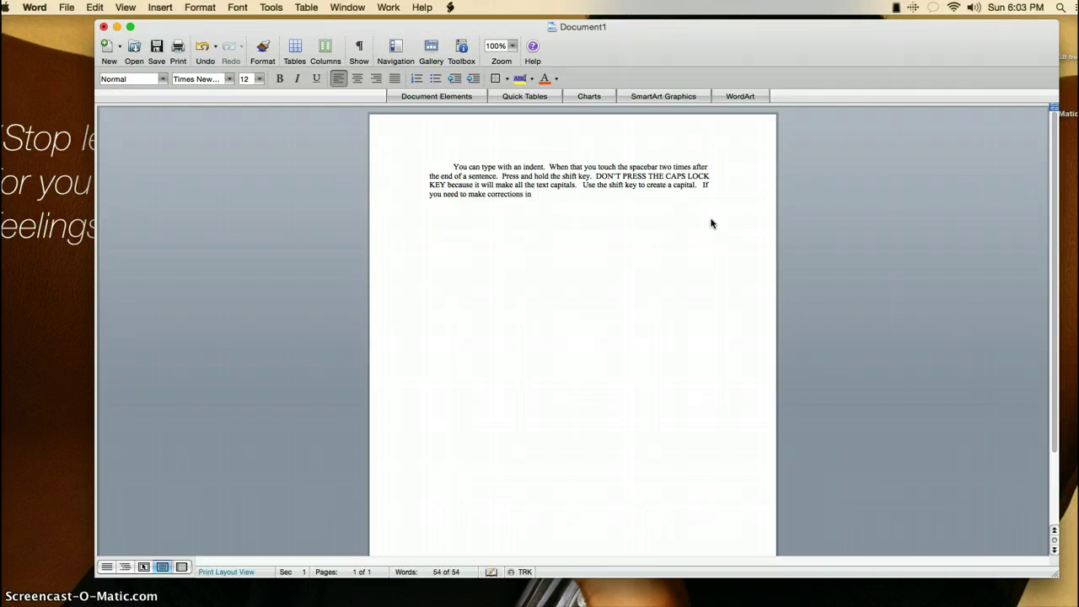
type(" the paragraph, all you need to do is")
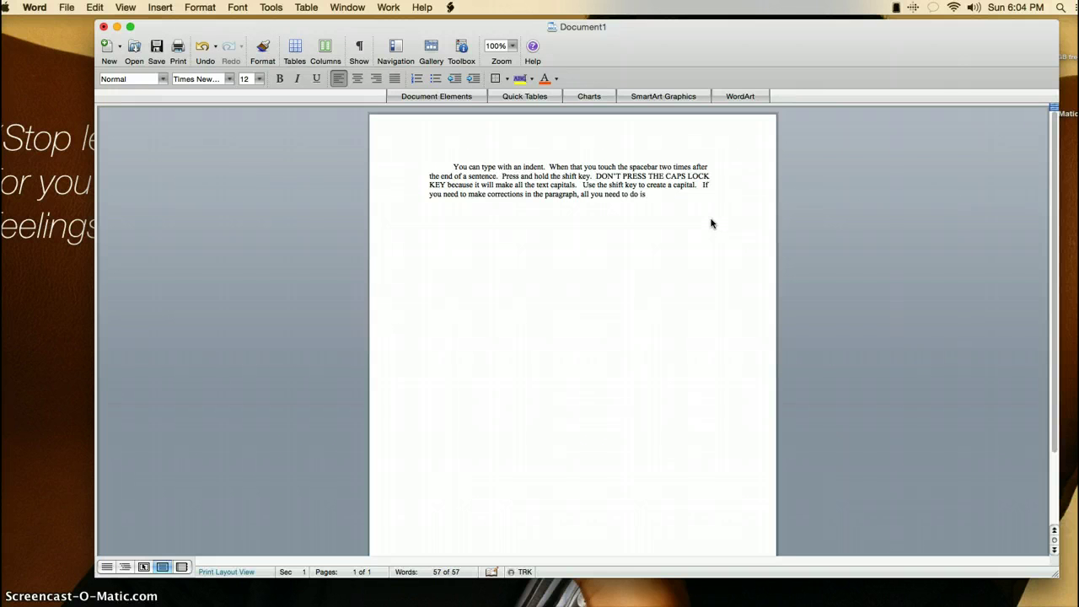
type(" use the arrow keys to move up and")
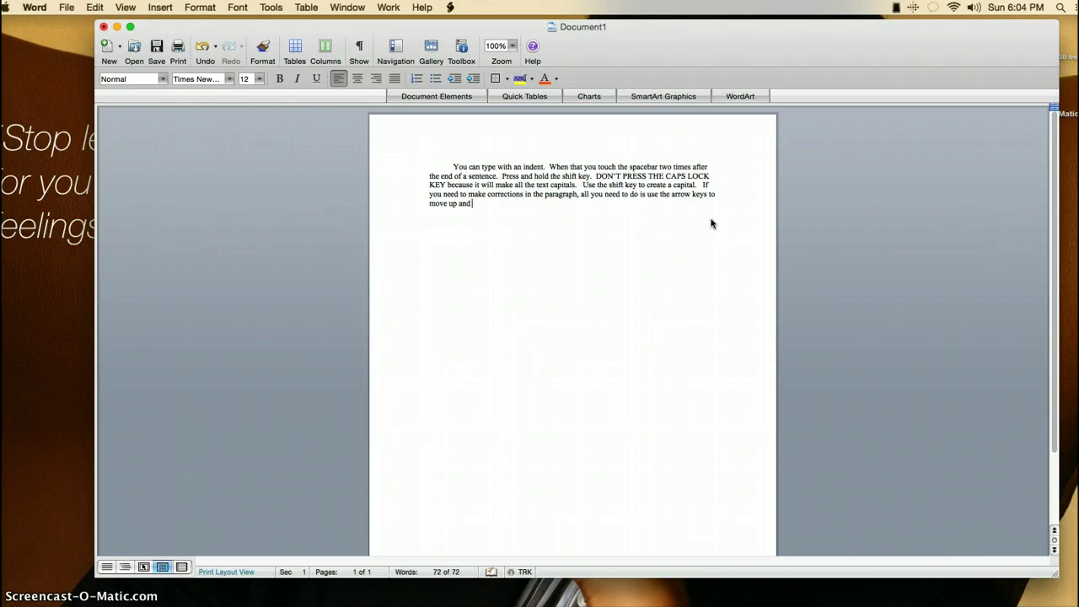
type(" backspace or delete wha")
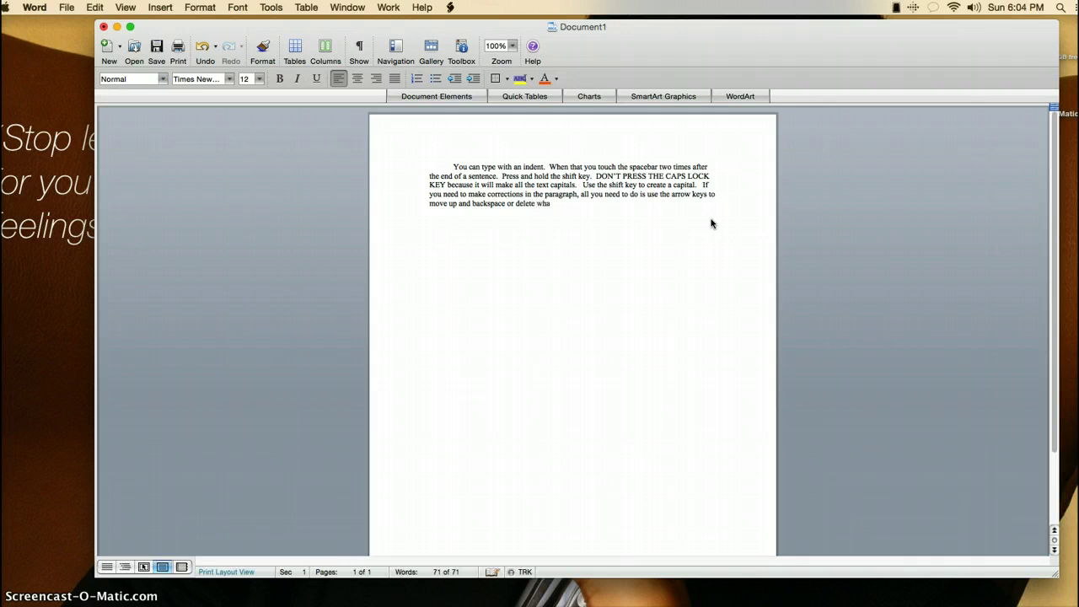
type("t you want to corren")
key("BackSpace")
key("BackSpace")
type("hi")
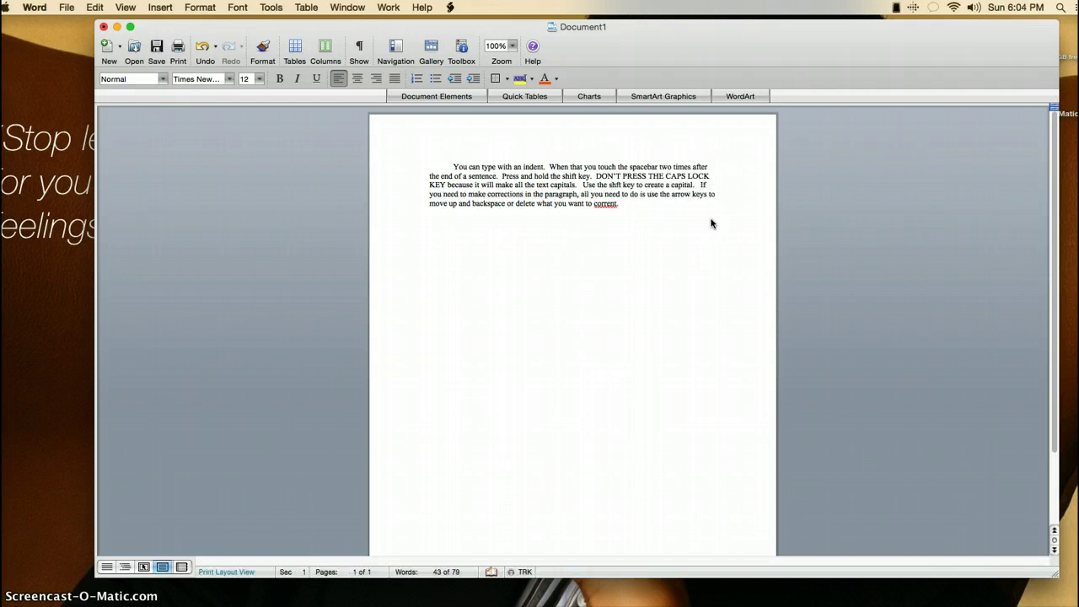
key("Down")
key("Down")
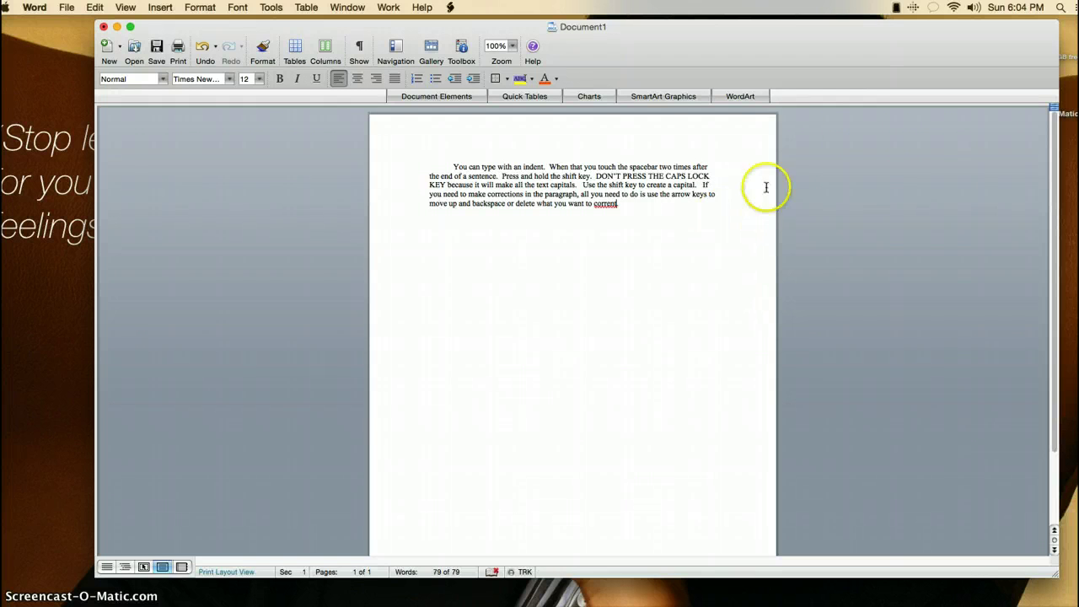
Step: Fix 'corrent' to 'correct' and type 'Today we are going to practice moving the text on the page using Microsoft word'
right_click(605, 206)
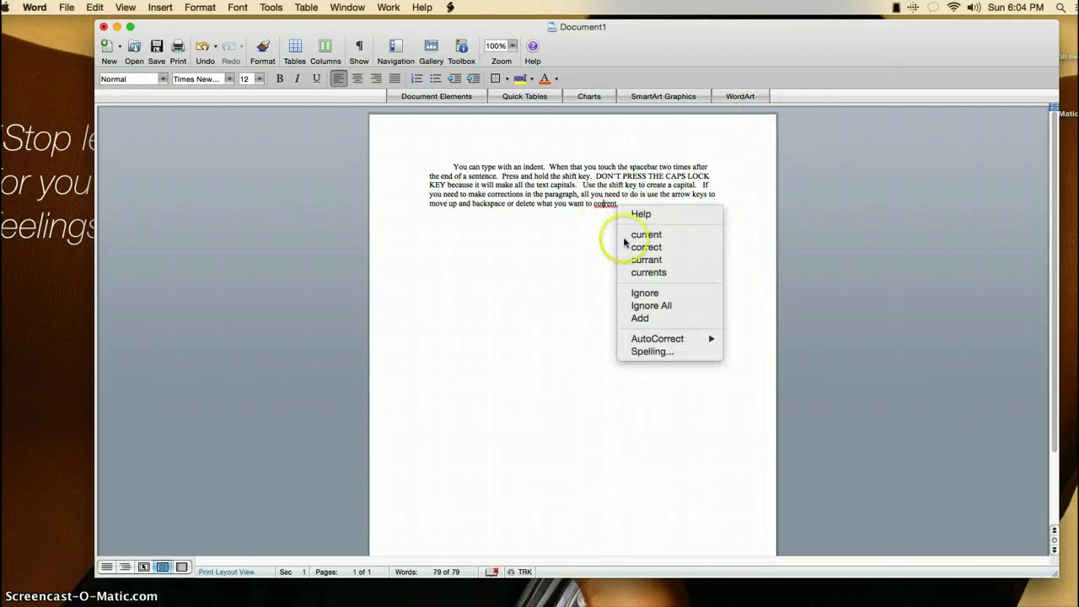
left_click(630, 247)
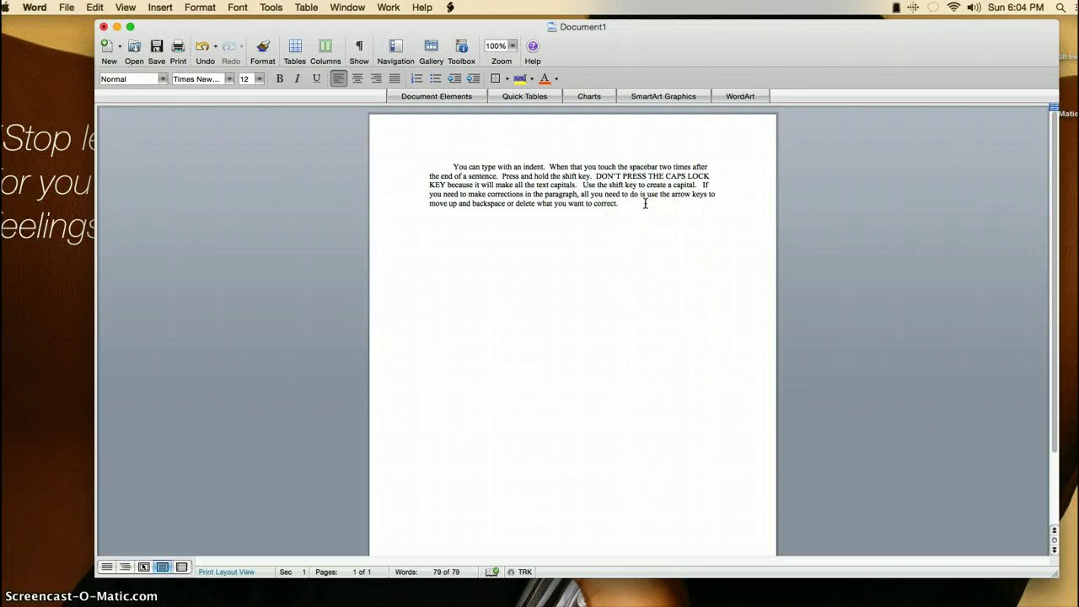
type("Today we are goin to")
key("BackSpace")
key("BackSpace")
type("g to pr")
type("actice k")
key("BackSpace")
type("m")
type("ying")
type(" o")
key("BackSpace")
type("the tex")
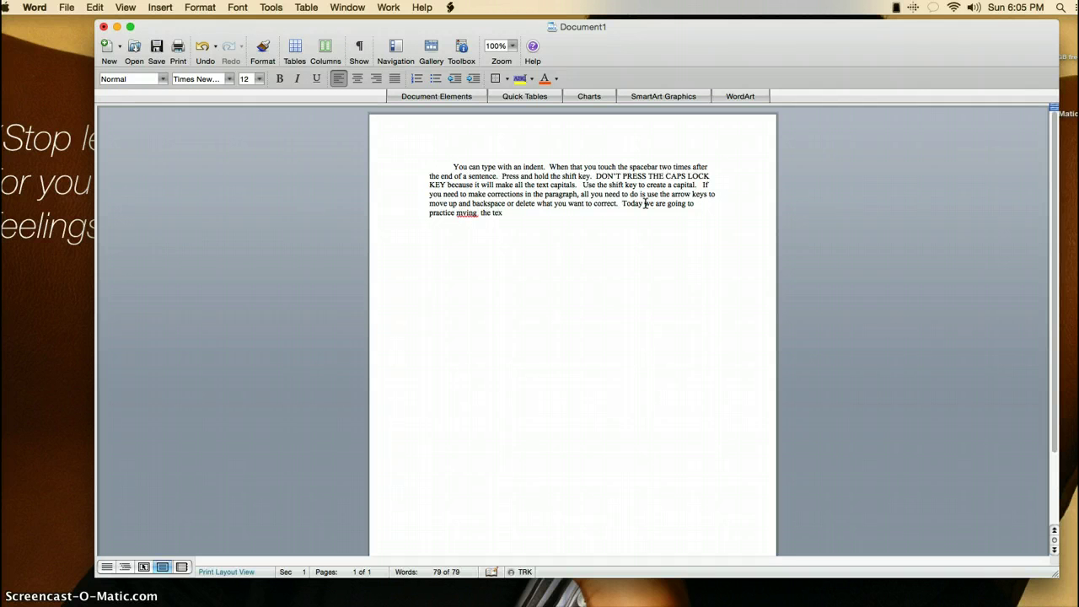
type("t on the page using microsoft word.")
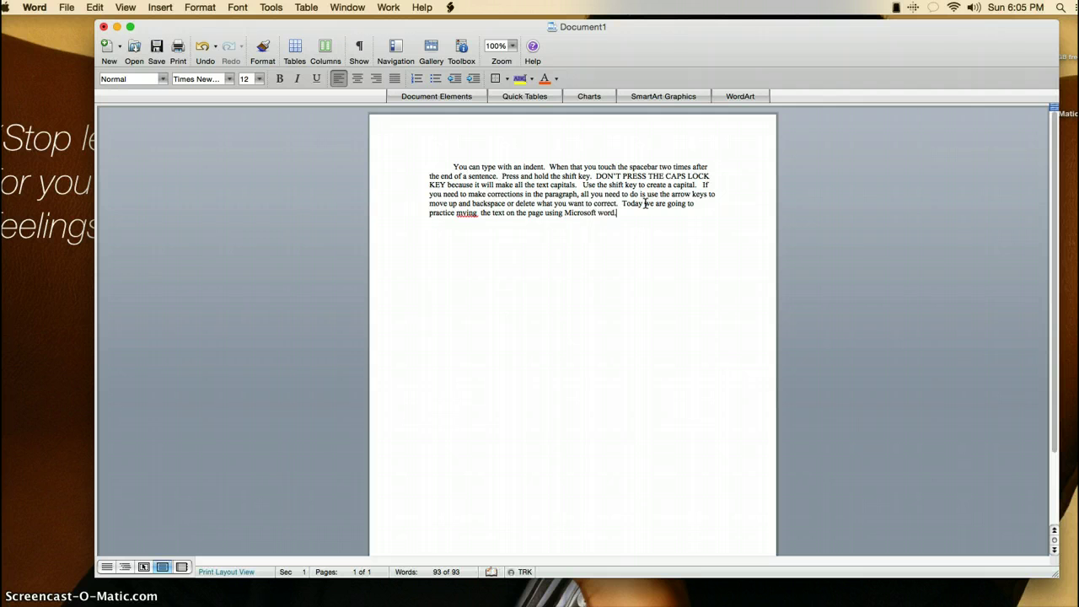
Step: Change 'mying' to 'moving' and return to the end of the paragraph
right_click(469, 213)
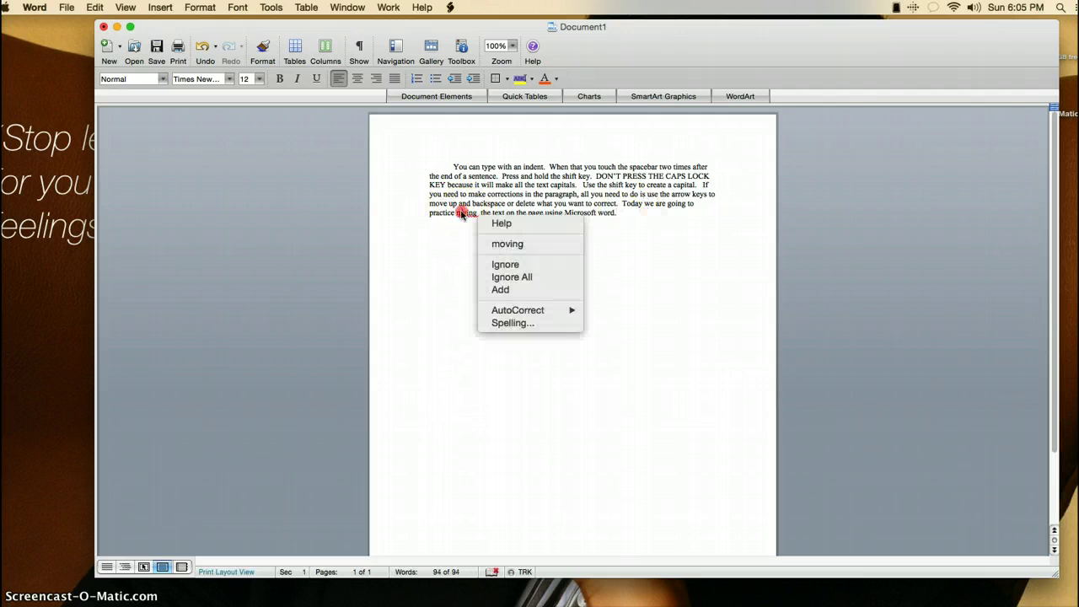
left_click(491, 244)
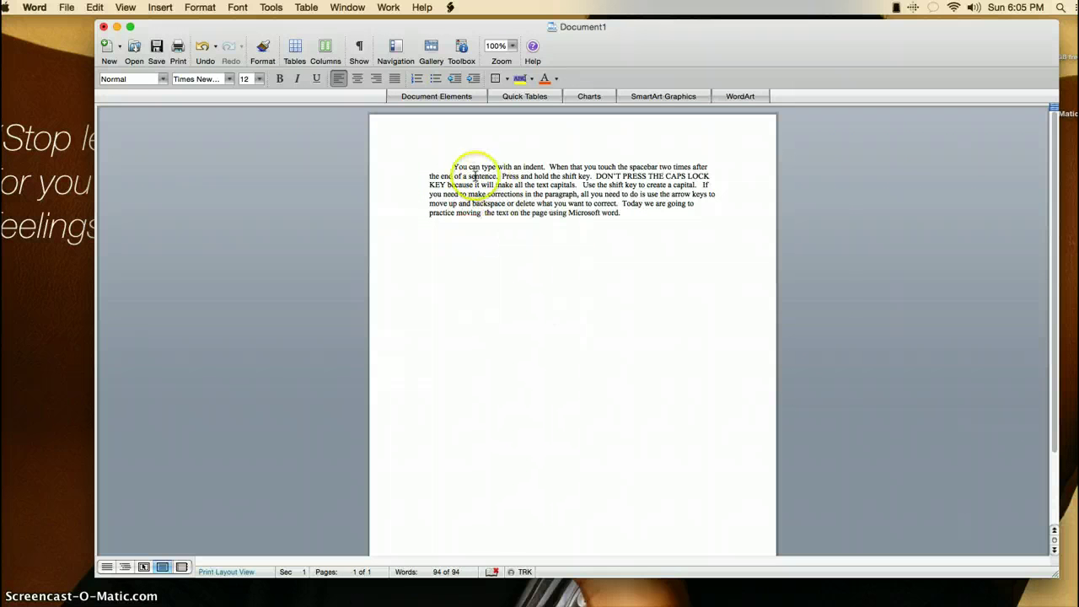
left_click(631, 220)
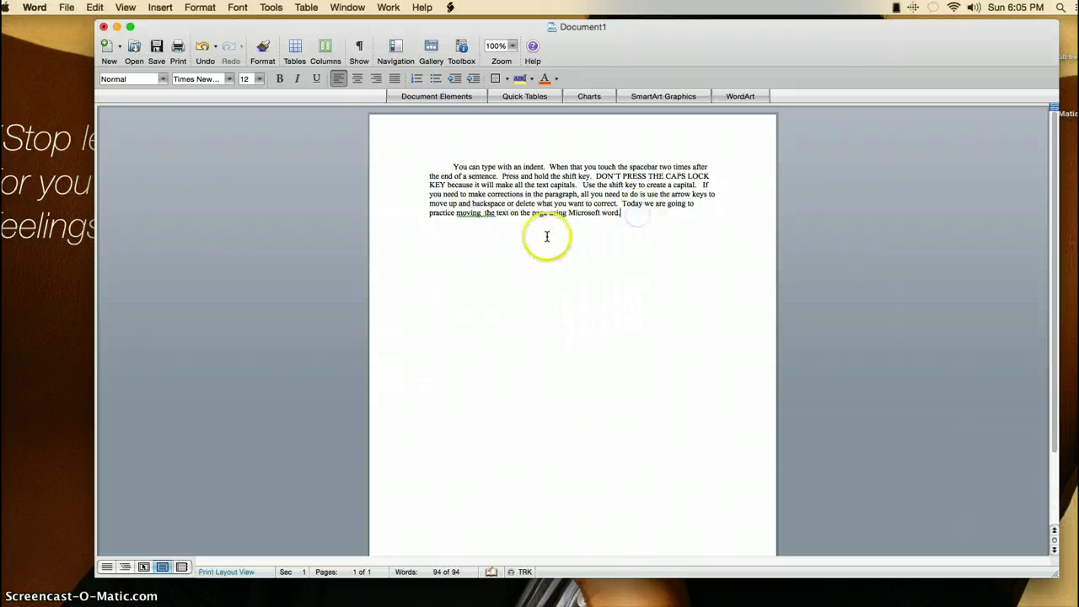
Step: Add the red/green underline tips ending 'right click for suggestions.' and check suggestions for 'moving'
type("Some other")
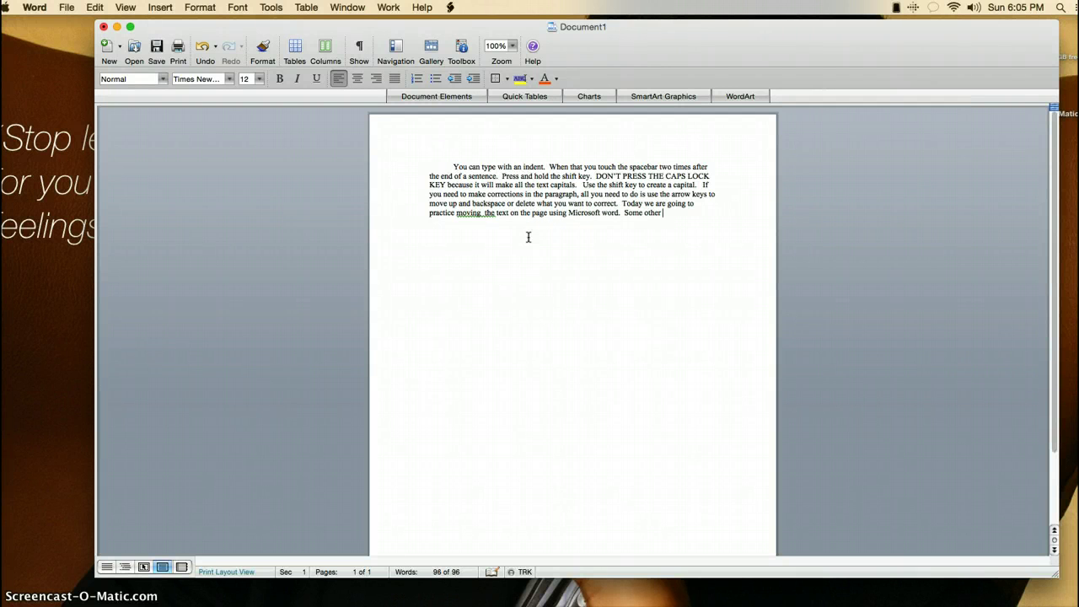
type(" things to")
type(" know is that if")
type(" the word")
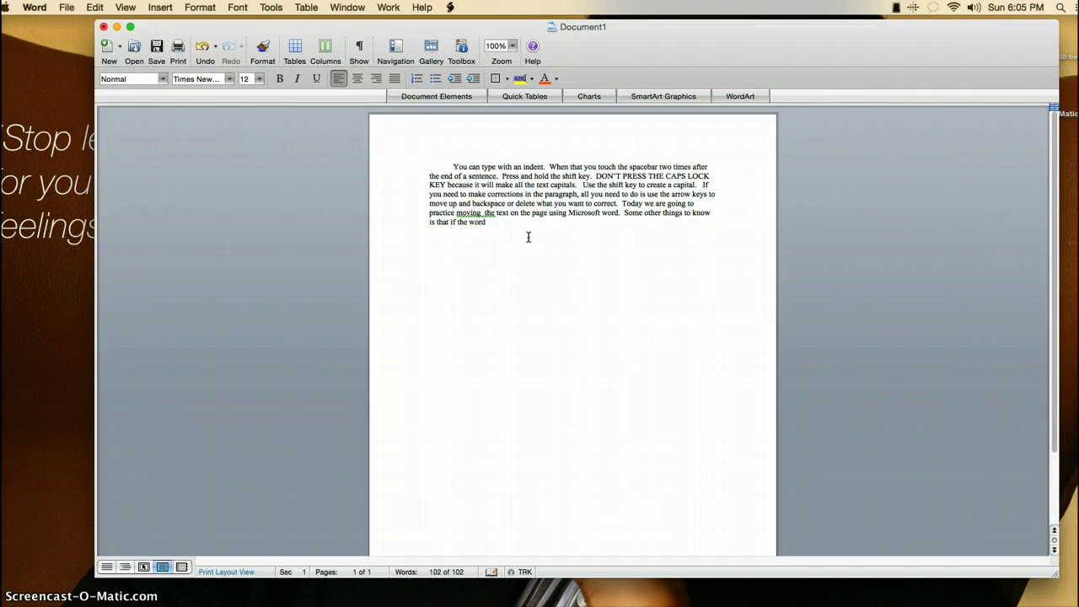
type(" in underlined in red, there may be a spelling mistake.")
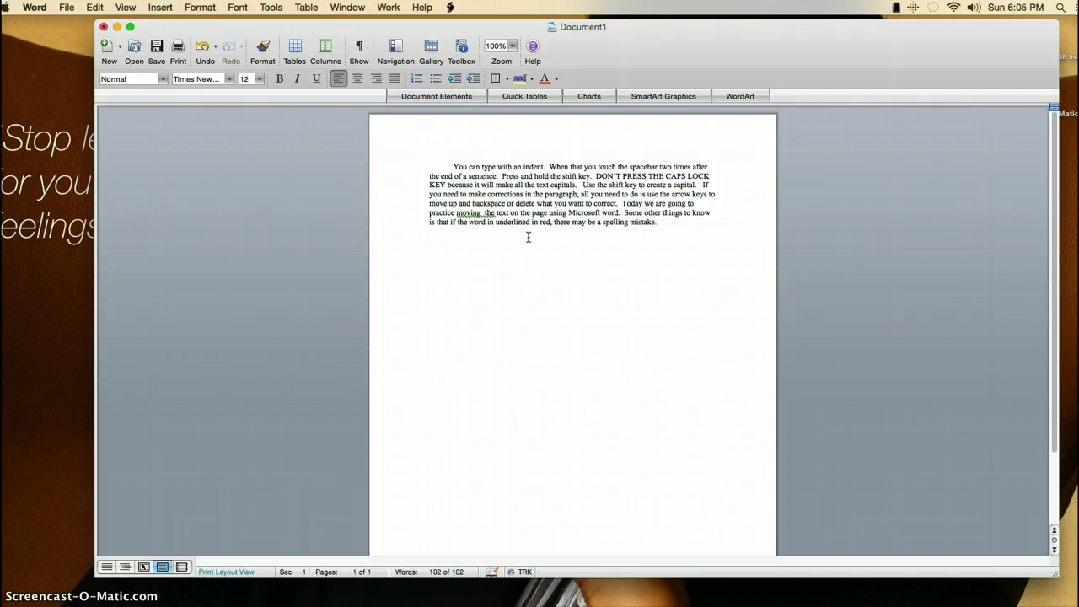
type("  If th")
type("ere is")
type(" a")
type("und")
key("BackSpace")
key("BackSpace")
key("BackSpace")
type("n und")
type("ersline in")
type(" g")
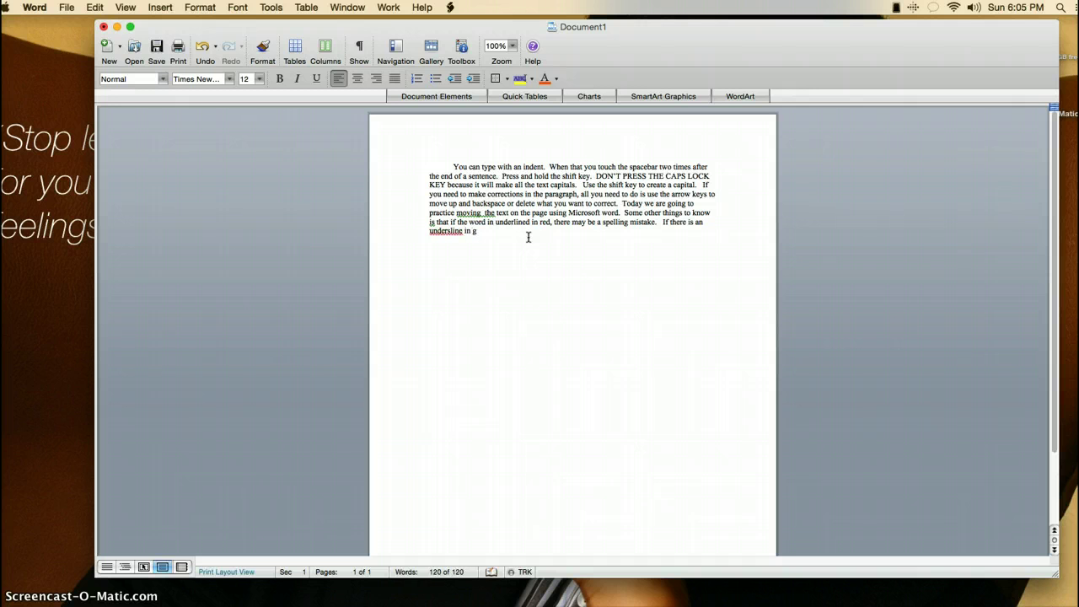
type("reen there may be an extra space.  Again, place your cu")
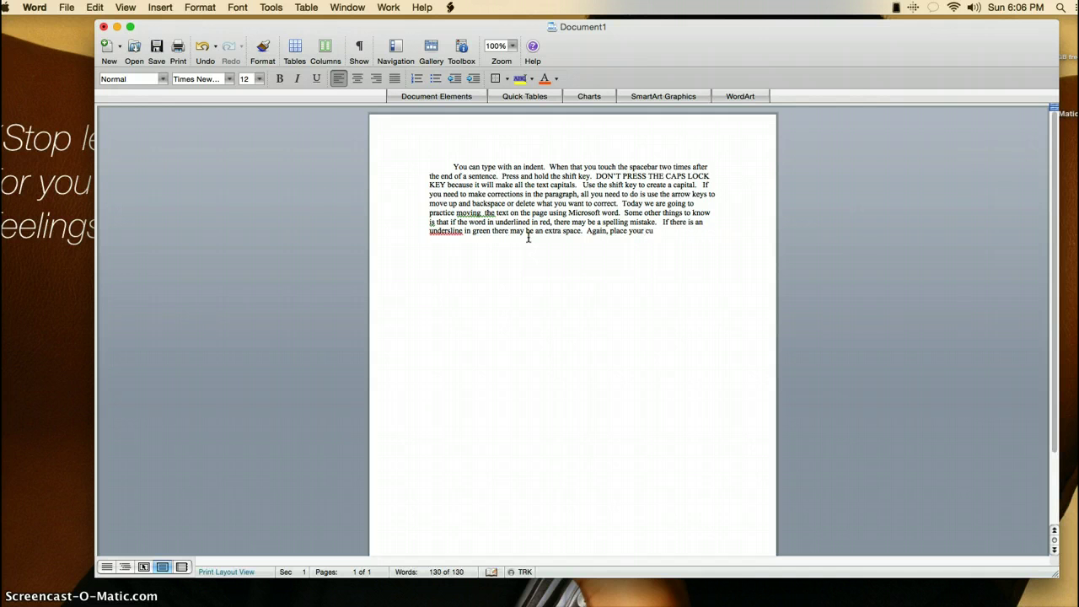
type("rser over the line an d")
key("BackSpace")
key("BackSpace")
type("d right clik")
key("BackSpace")
type("ck for su")
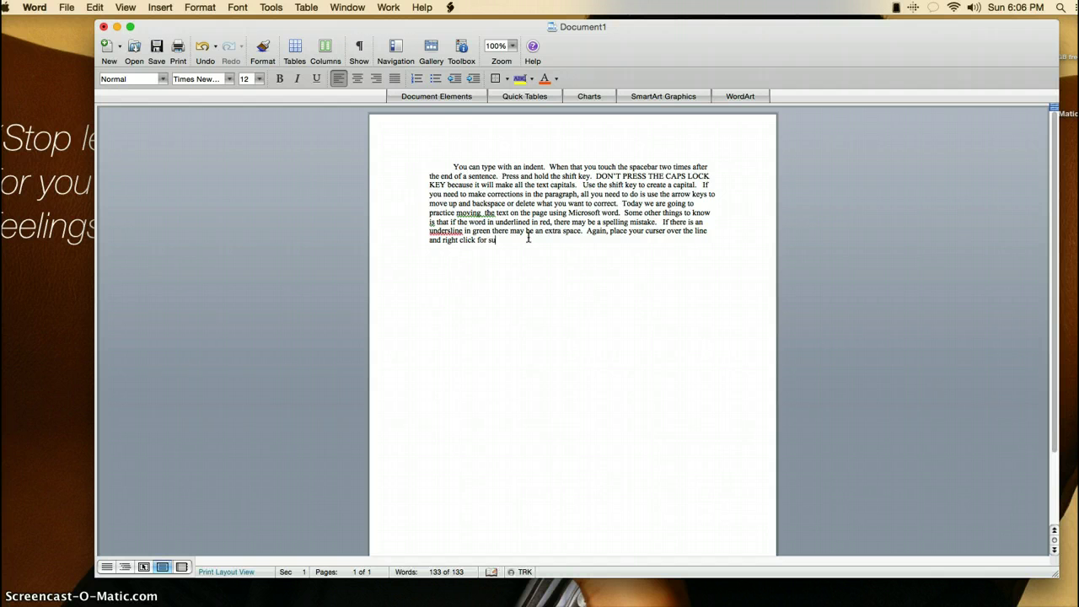
type("ggestions.")
right_click(480, 213)
Step: Remove the extra space after 'moving', fix 'underline', and change 'is' to 'are'
left_click(497, 245)
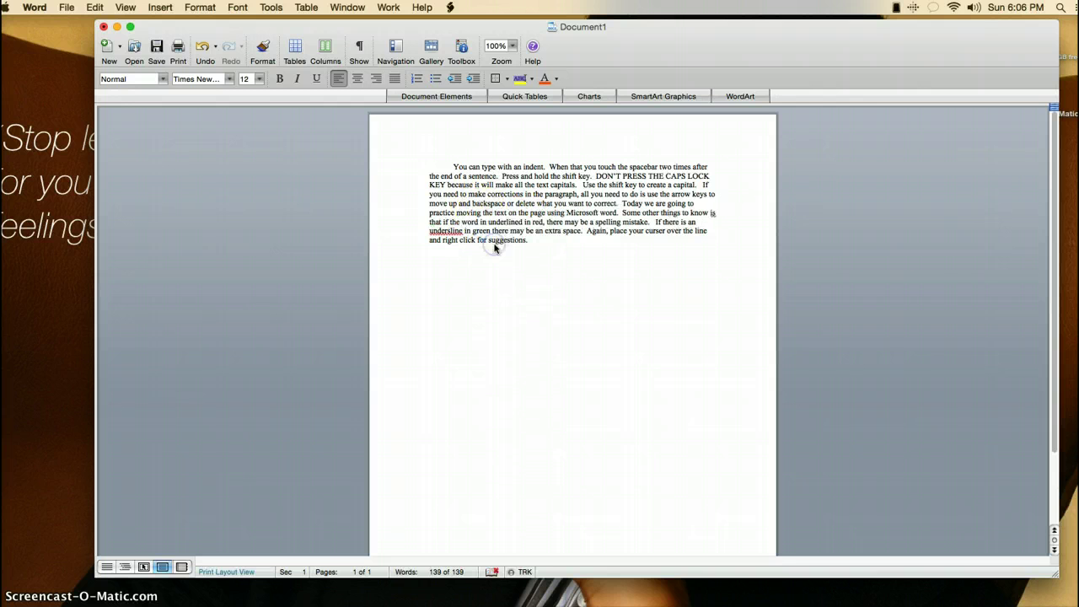
right_click(456, 233)
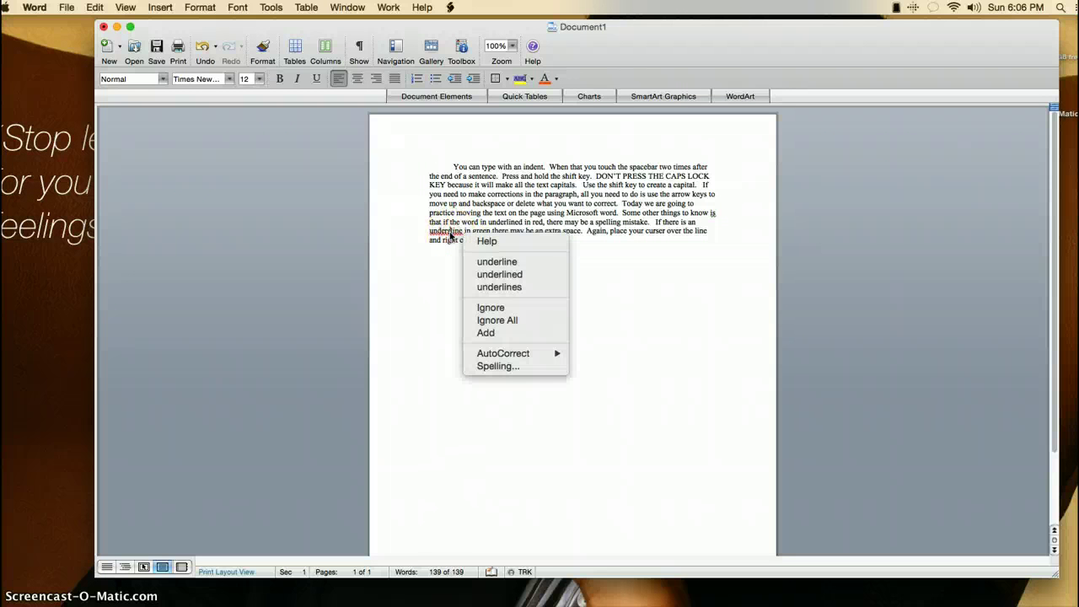
left_click(484, 262)
left_click(532, 241)
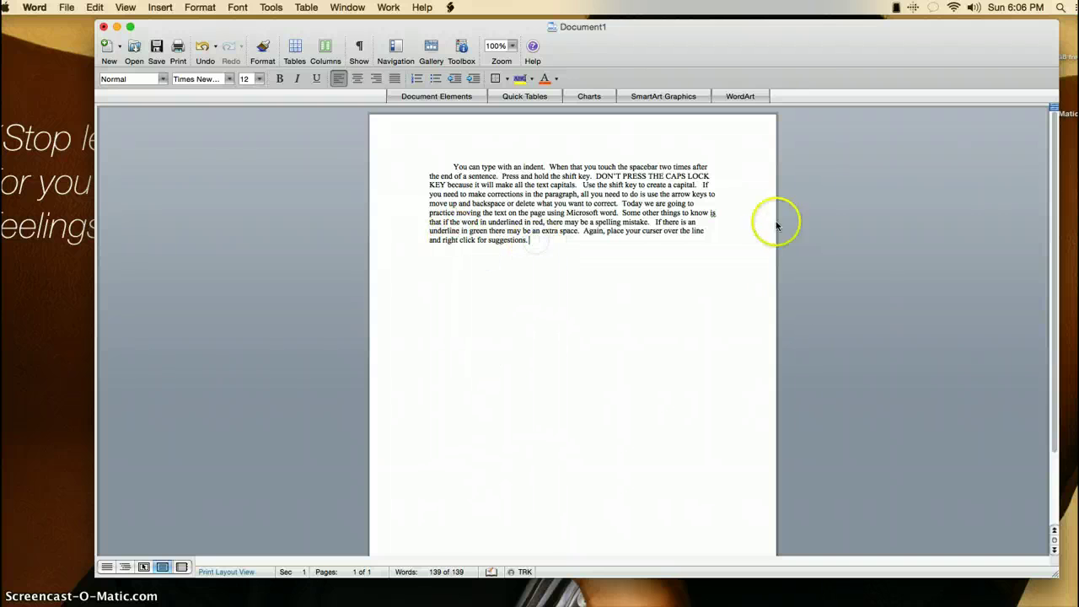
right_click(713, 217)
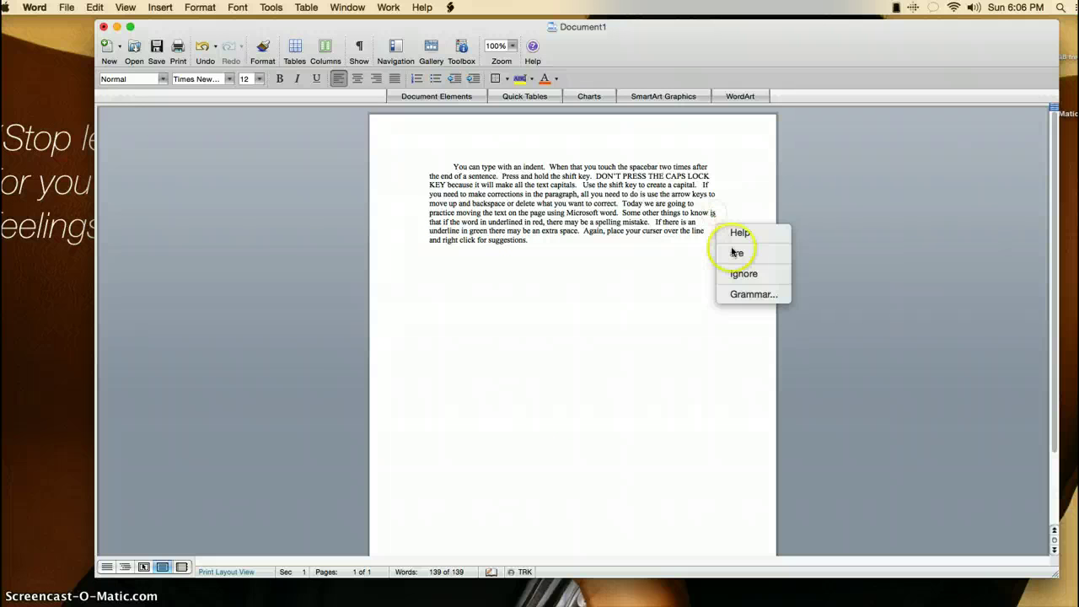
left_click(736, 253)
left_click(586, 250)
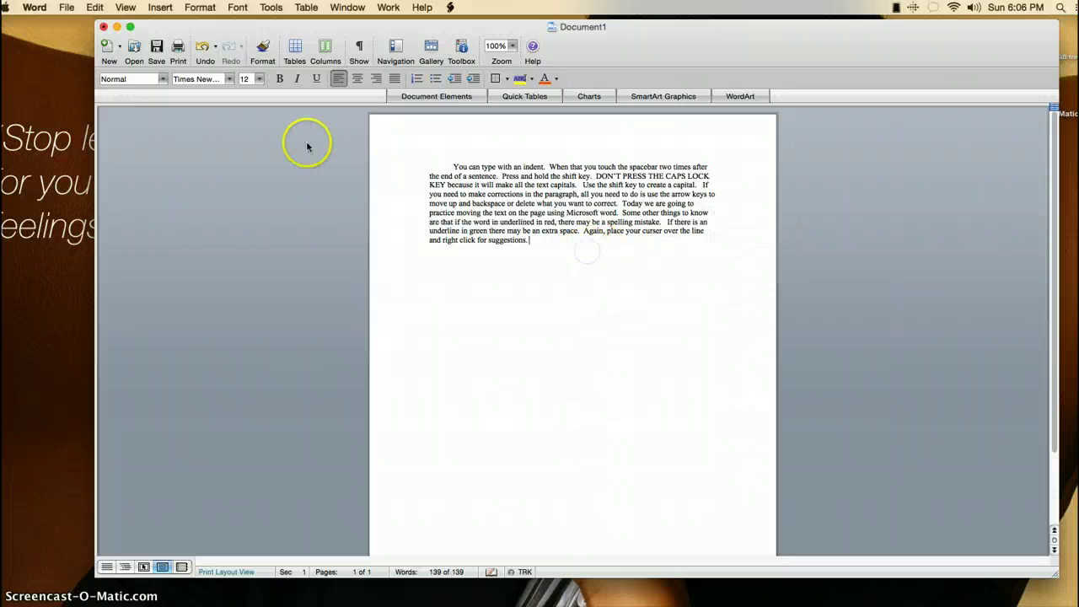
Step: Type 'Some times the computer will not recognize a word, do always double check their suggestion.'
type("Some times the computer will not")
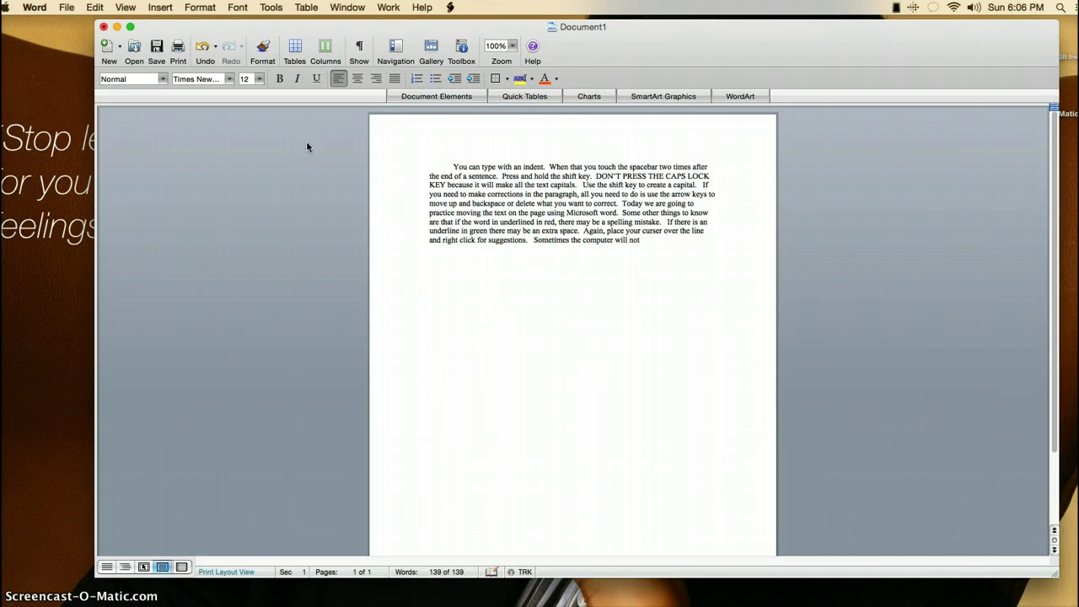
type(" recognize w")
key("BackSpace")
type("a word.")
key("BackSpace")
type(", do al")
type("ways dou")
type("b")
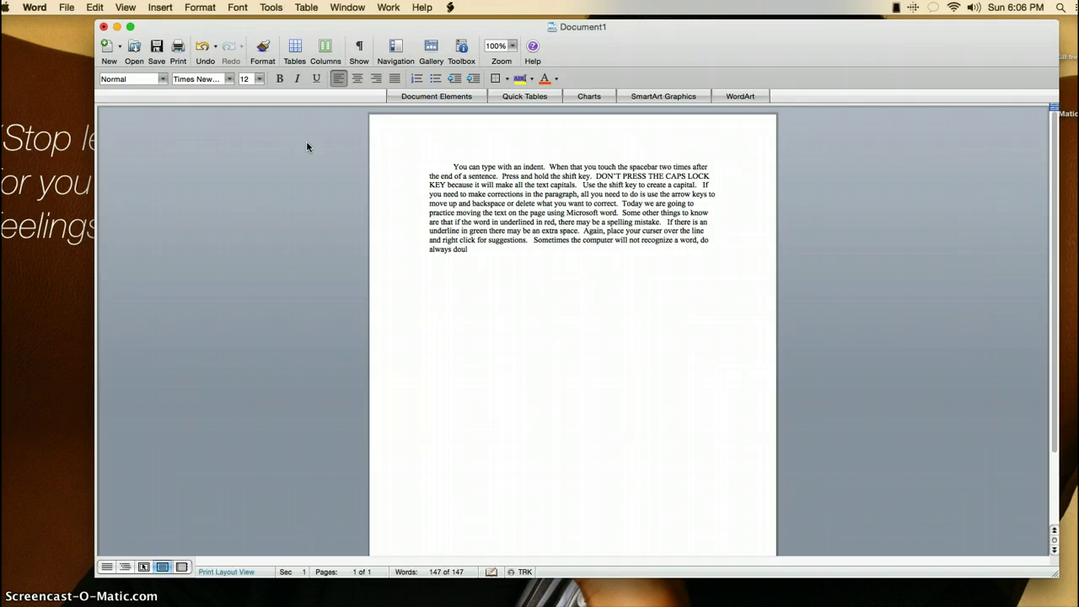
type("le check their suggestion.")
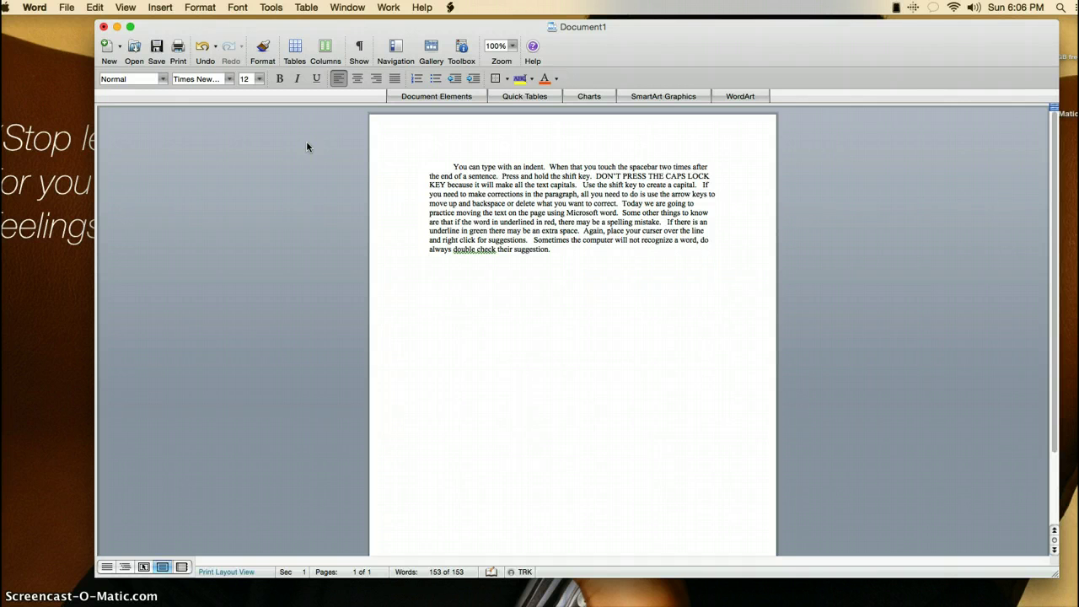
key("Return")
key("Return")
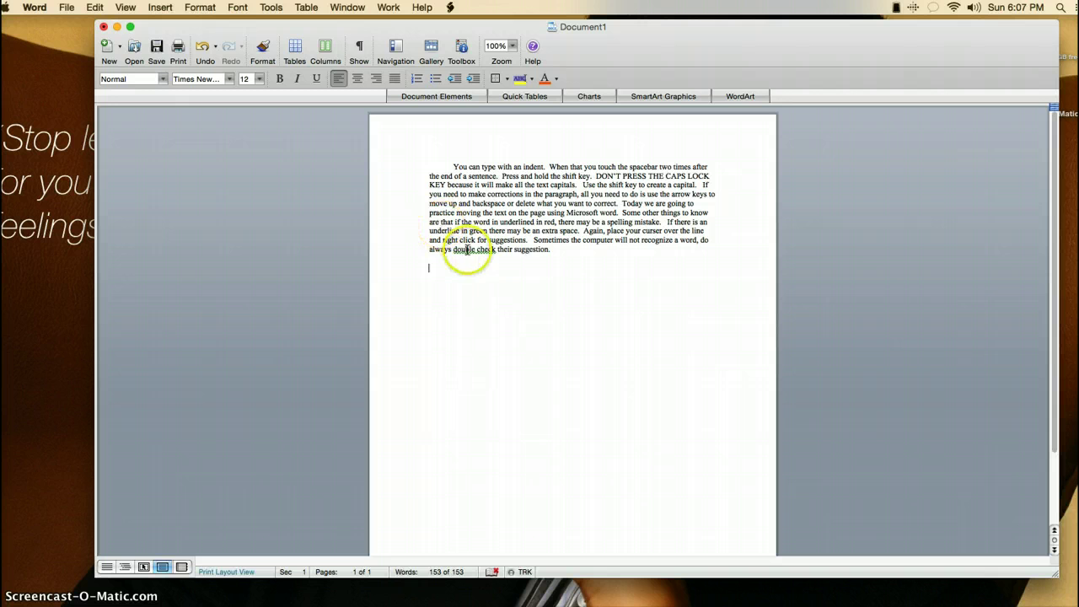
Step: Change 'double check' to the hyphenated 'double-check'
right_click(466, 250)
left_click(506, 281)
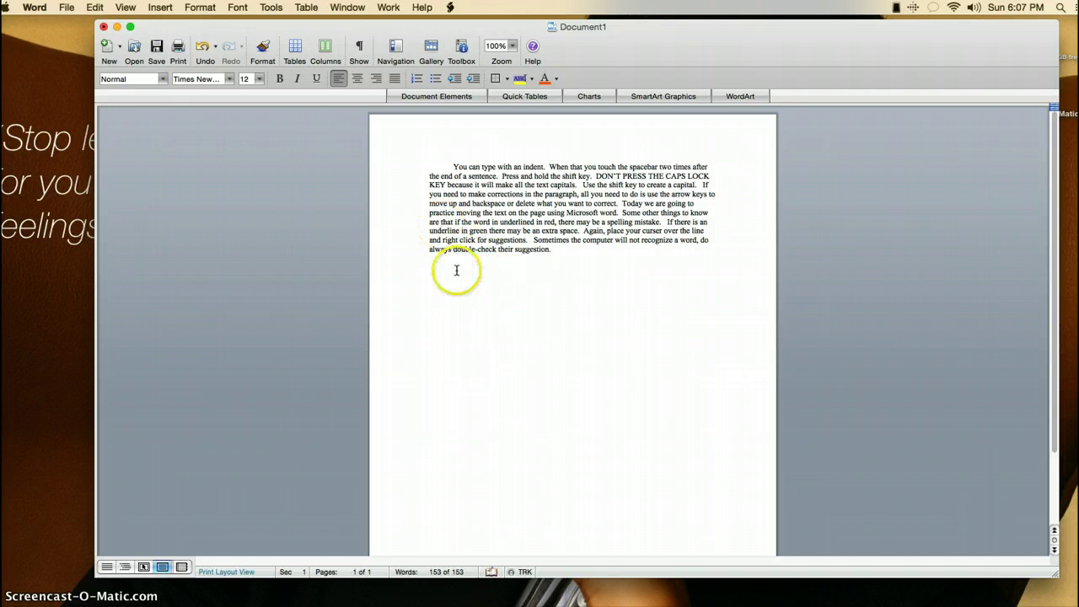
left_click(577, 259)
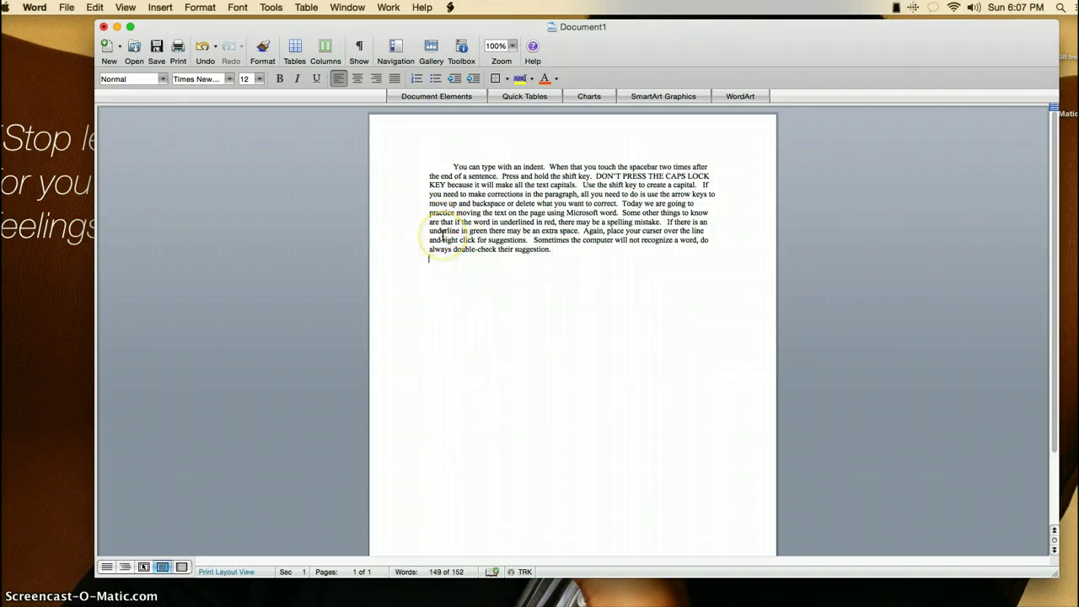
Step: Start an indented paragraph: 'To move to another paragraph press the return key and then indent.' plus font reminders
key("BackSpace")
type("\\")
type("To move")
type(" to anot")
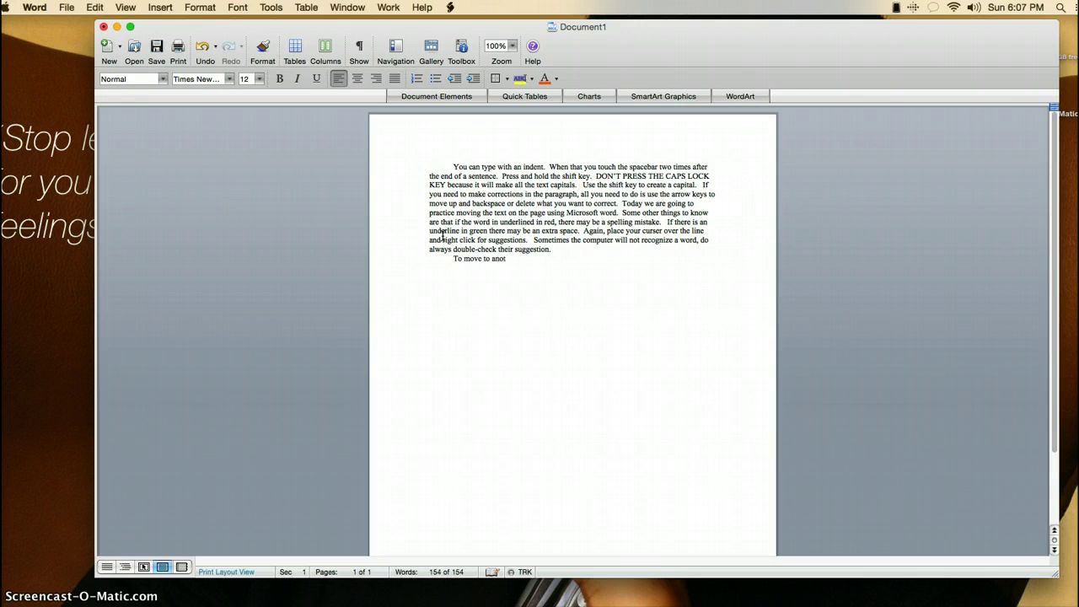
type("her paragraph b")
key("BackSpace")
type("press the return key and then")
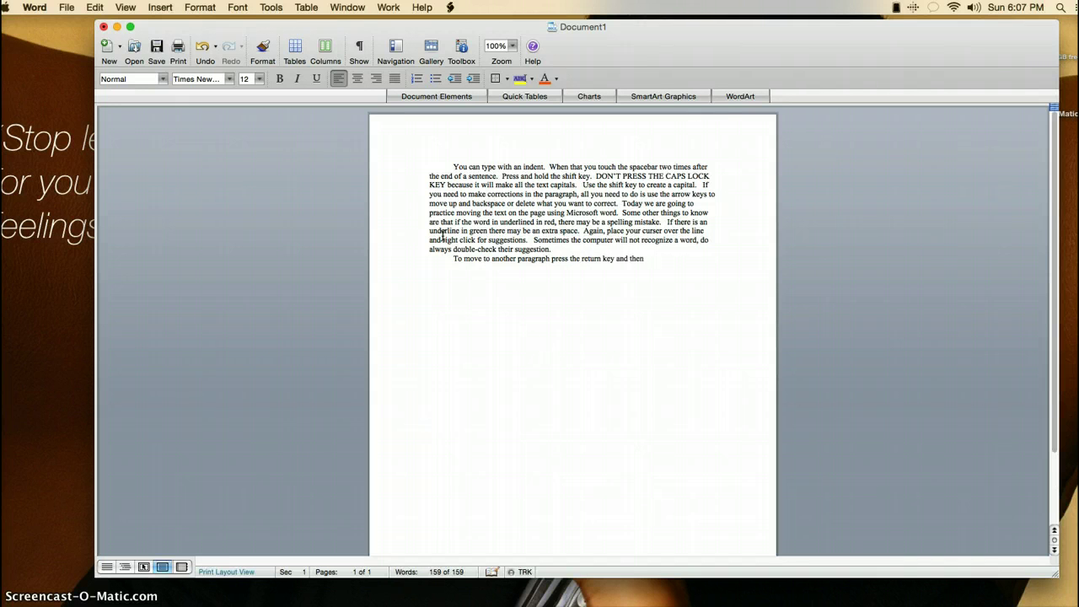
type(" inden")
type("t.  A cou")
type("ple thing")
type("s to remember.")
type("  Your e")
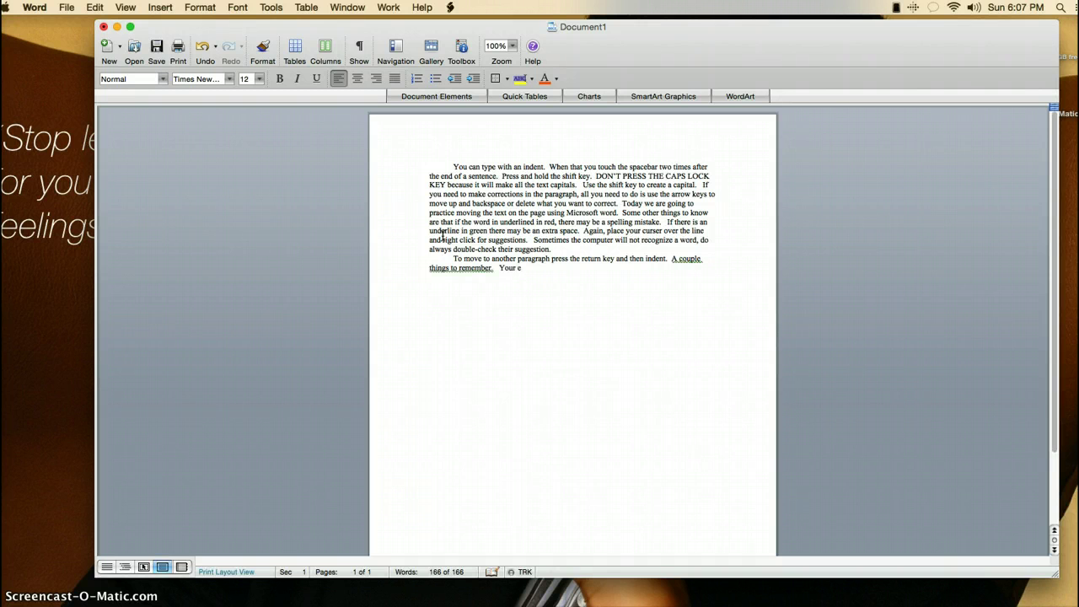
key("BackSpace")
type("text needs to be Times New Roam")
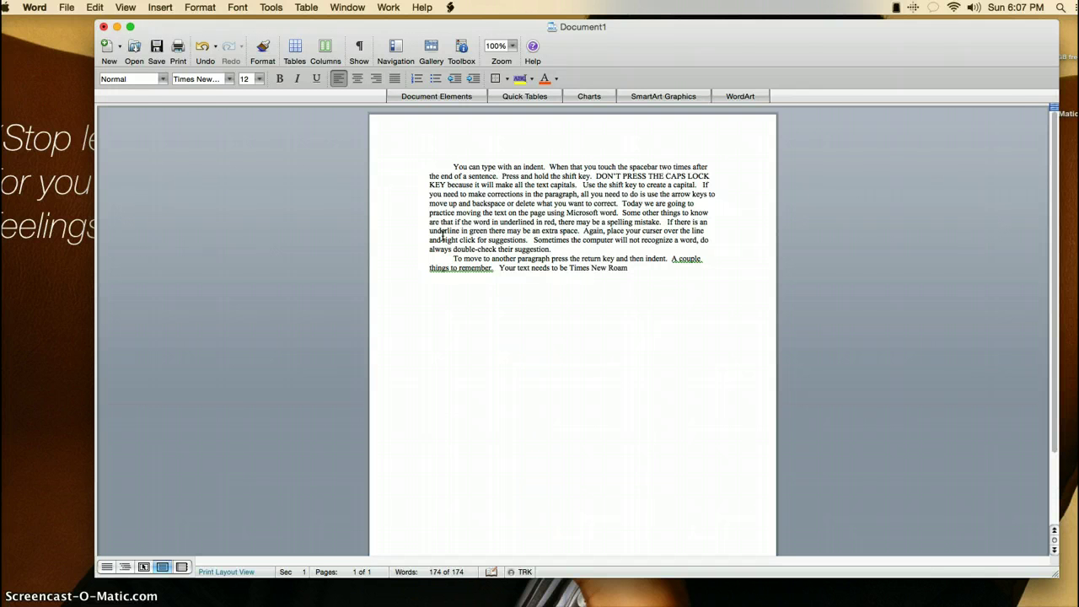
Step: Complete the font options: Times New Roman, size 12 or 14 font, or Arial, size 12 or 14 font
key("BackSpace")
key("BackSpace")
type("man, size 12 po")
key("BackSpace")
type("r")
type(" 15")
key("BackSpace")
type("4 font.  Or Arial, size 12 or 14")
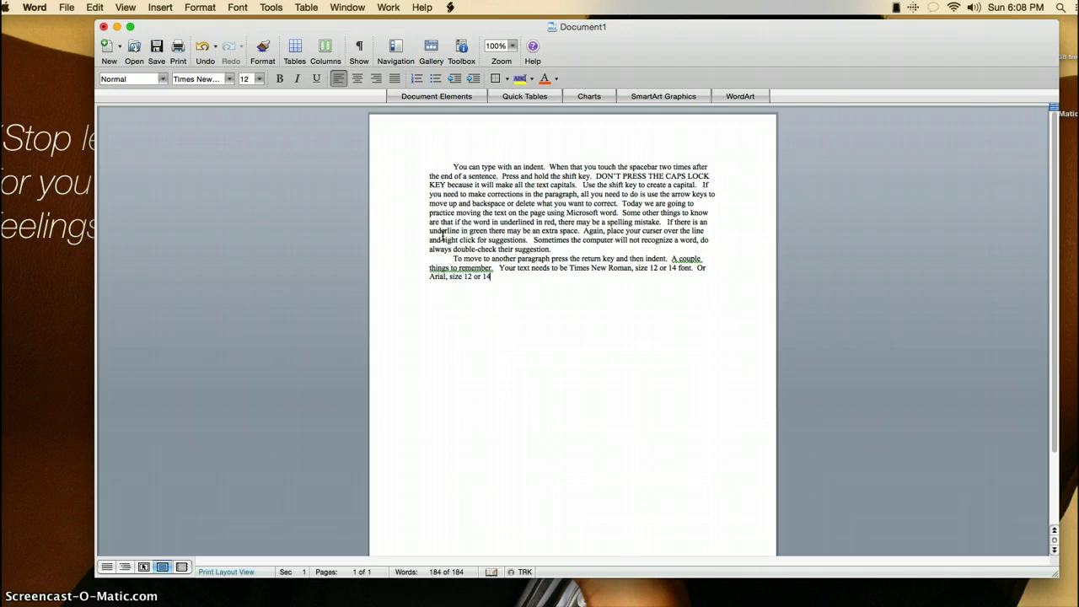
type(" font.  Tp ch")
Step: Type the sentence on changing the font by dragging until the text you want is highlighted
key("BackSpace")
key("BackSpace")
key("BackSpace")
type("o change the fo")
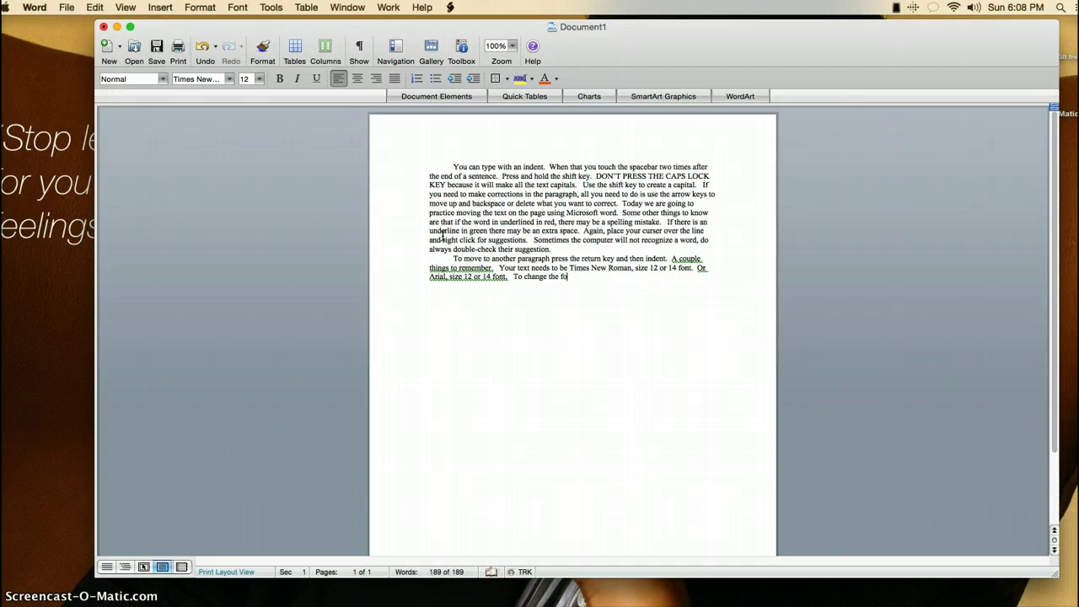
type("nt higlight the text by dragging")
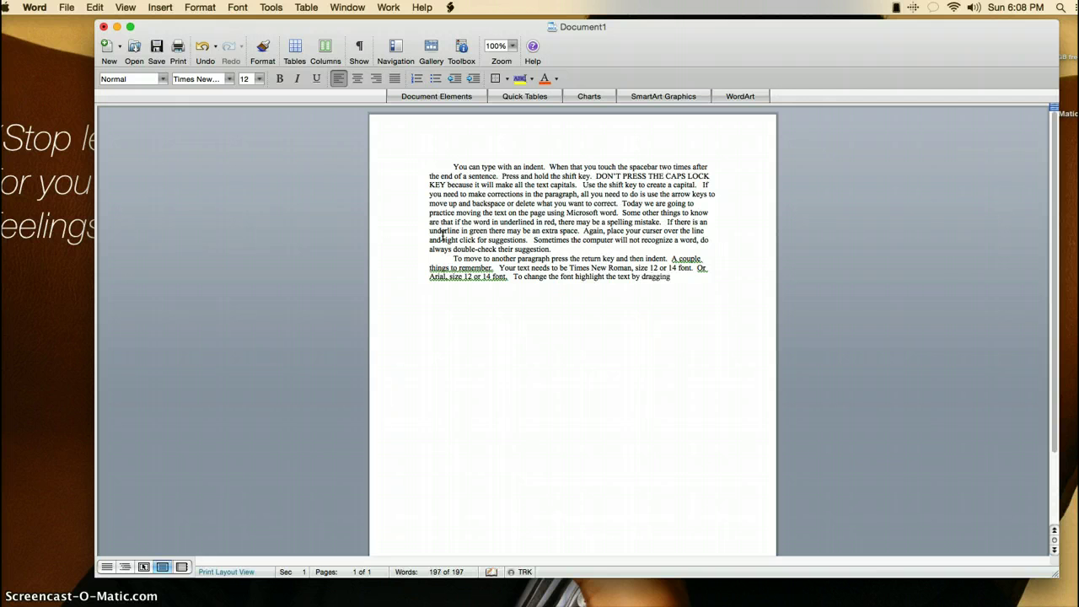
type(" and holdi")
type("ng the button on")
type(" the c")
key("BackSpace")
type("mouse until")
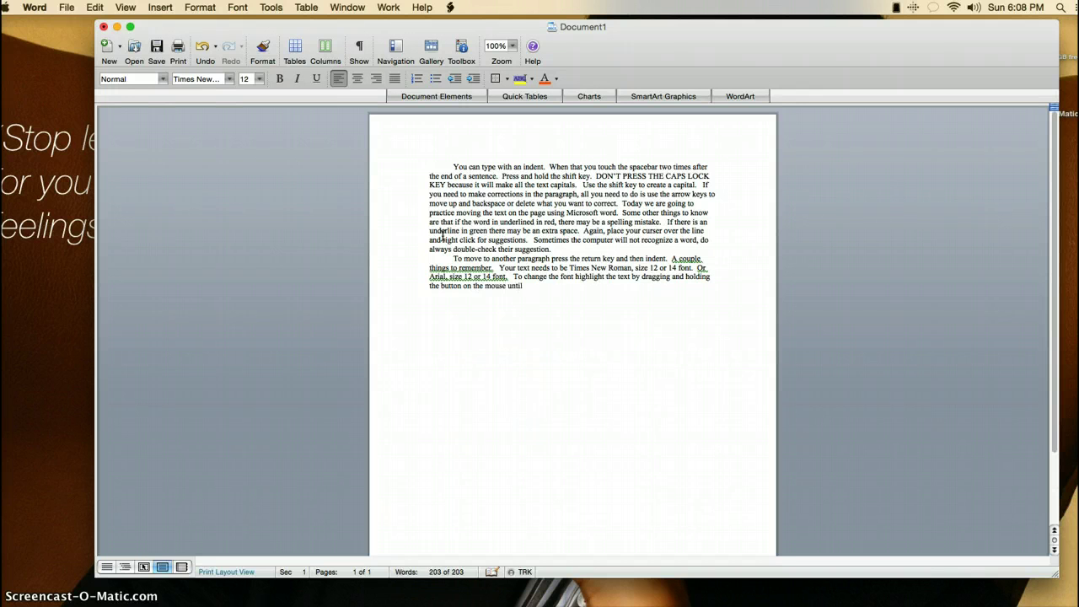
type(" the text  you want to change is highlight")
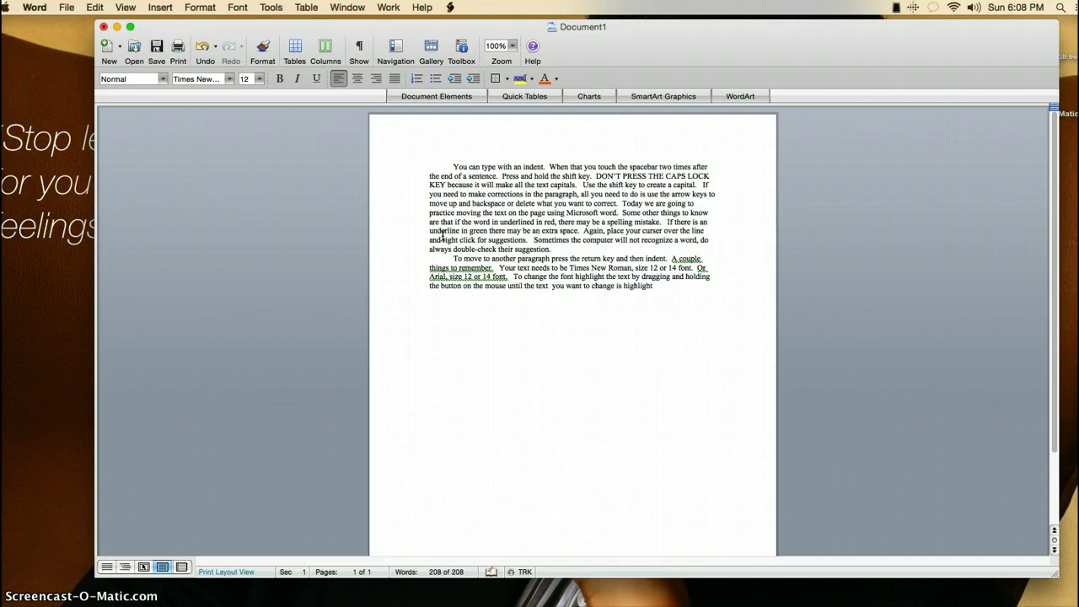
type("ed.")
Step: Remove the extra space between 'remember:' and 'Your'
right_click(461, 270)
left_click(641, 262)
left_click(496, 267)
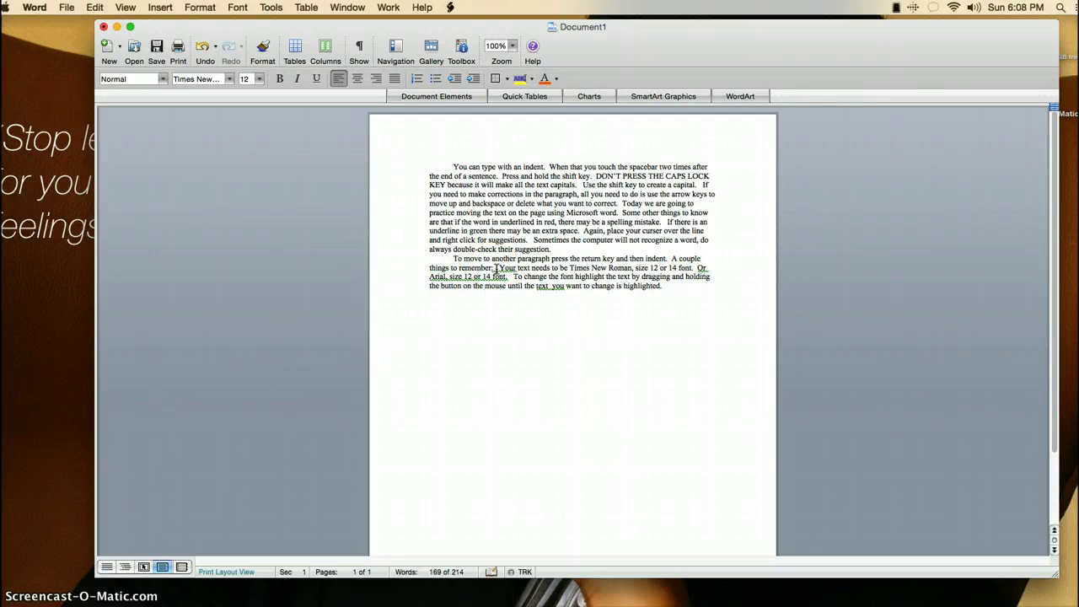
key("BackSpace")
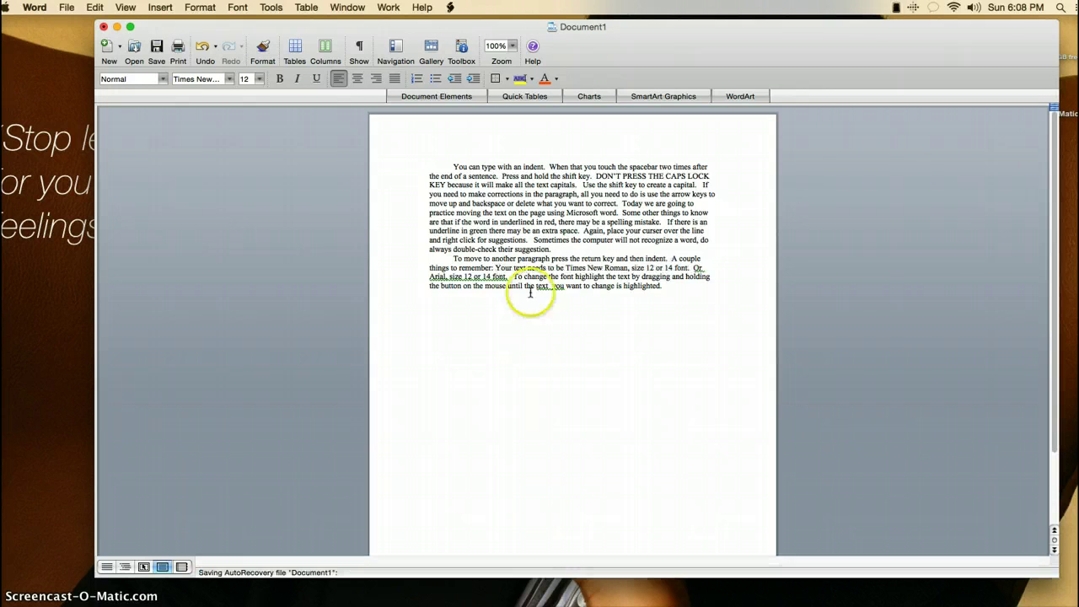
Step: Change 'font. Or Arial' to 'font, or Arial' and accept the single-spaced 'text you' fix
left_click(700, 267)
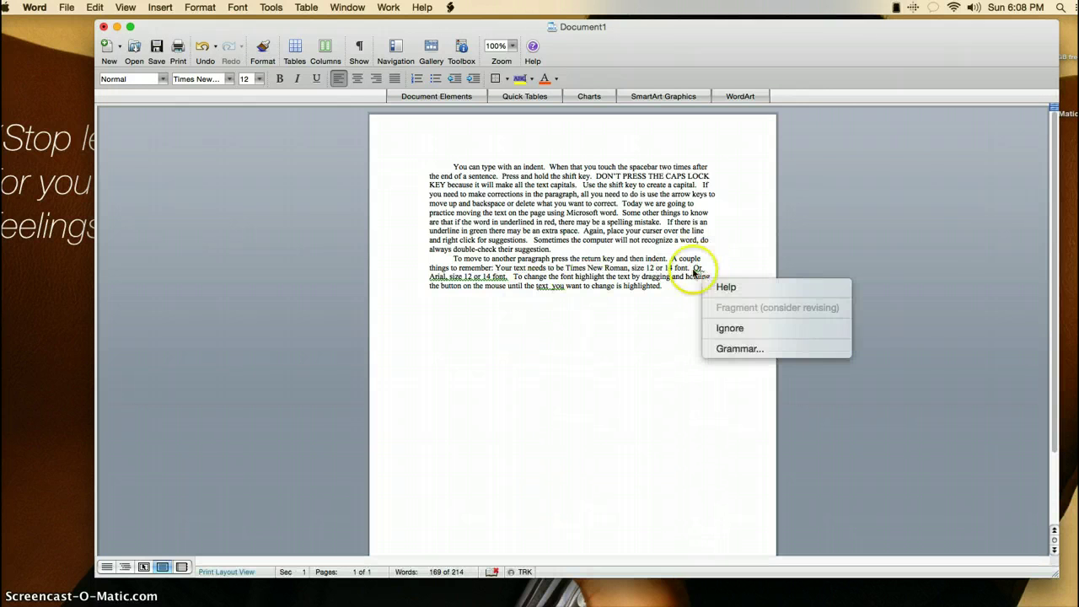
left_click(692, 269)
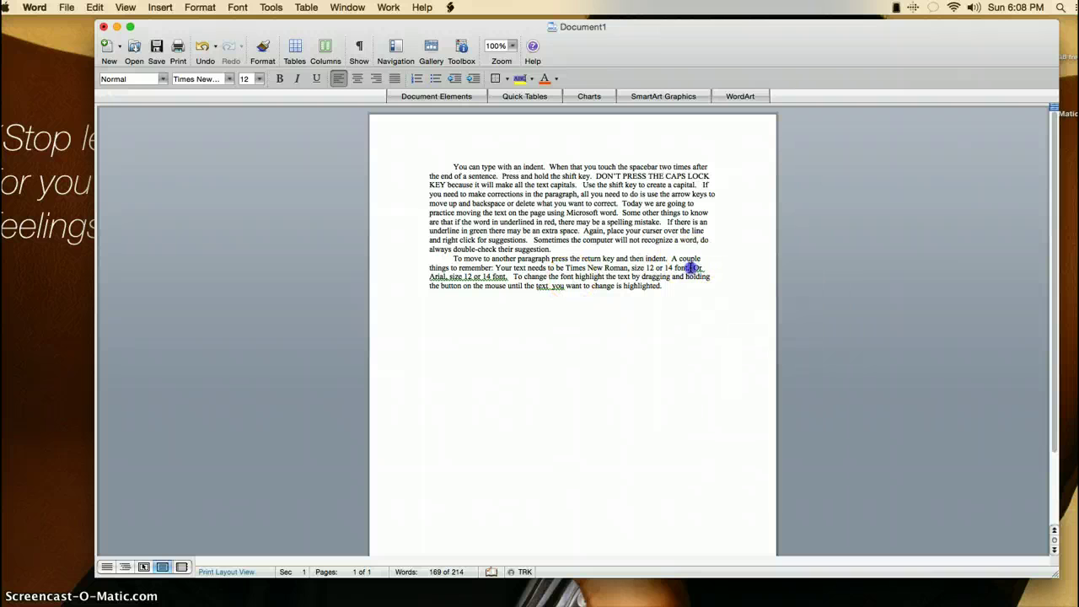
key("BackSpace")
key("Delete")
key("Delete")
key("Delete")
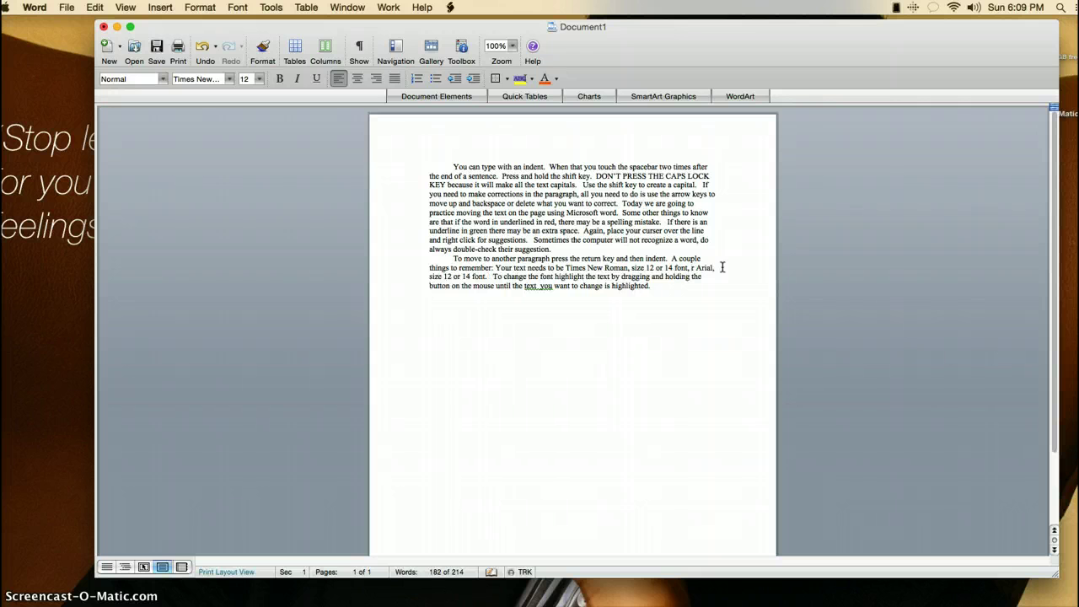
type("o")
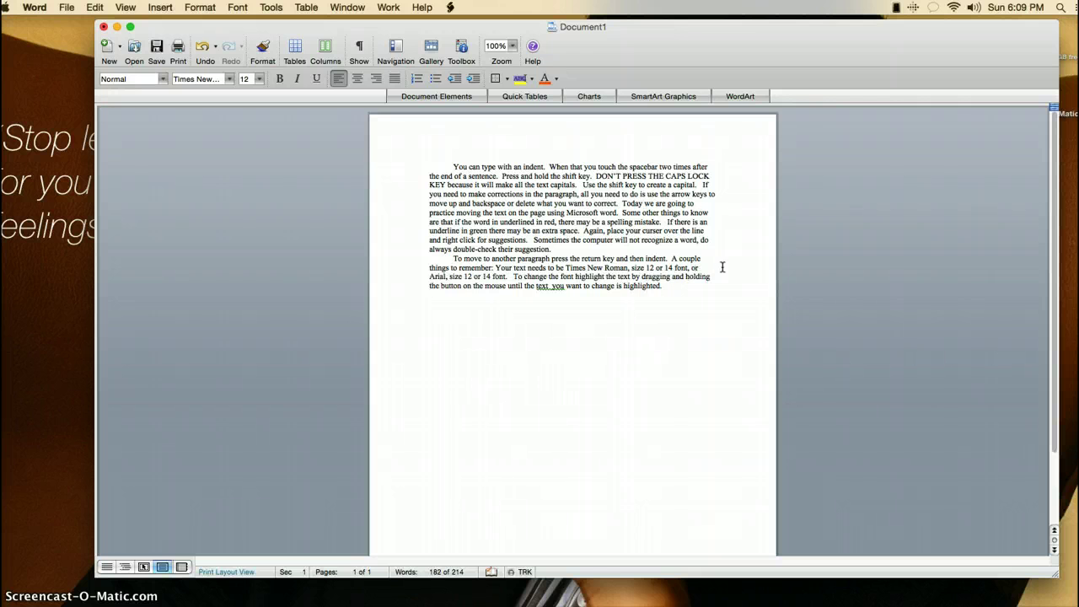
left_click(714, 277)
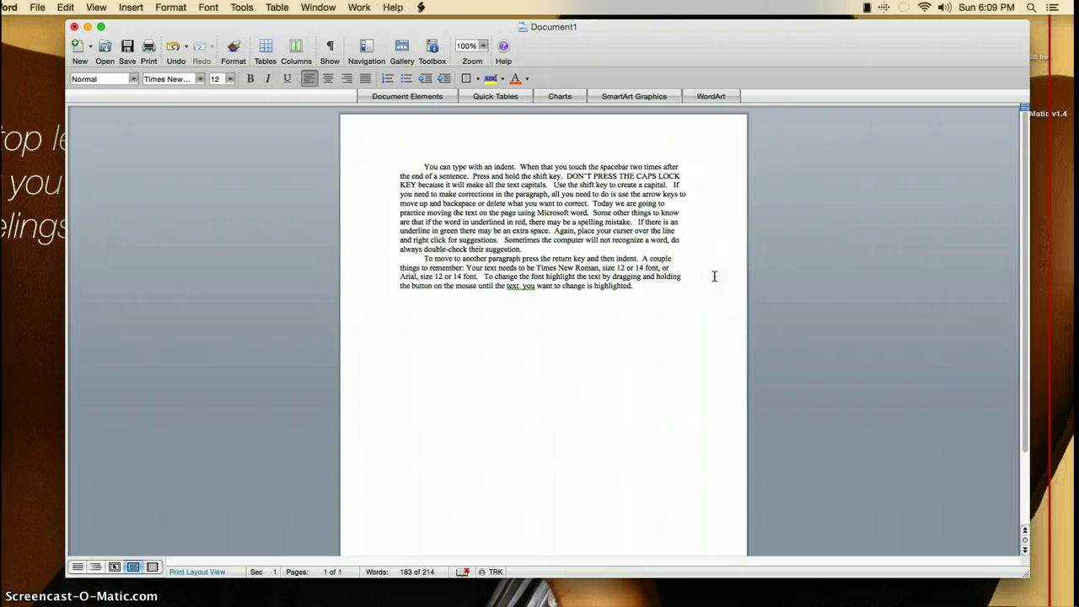
right_click(511, 288)
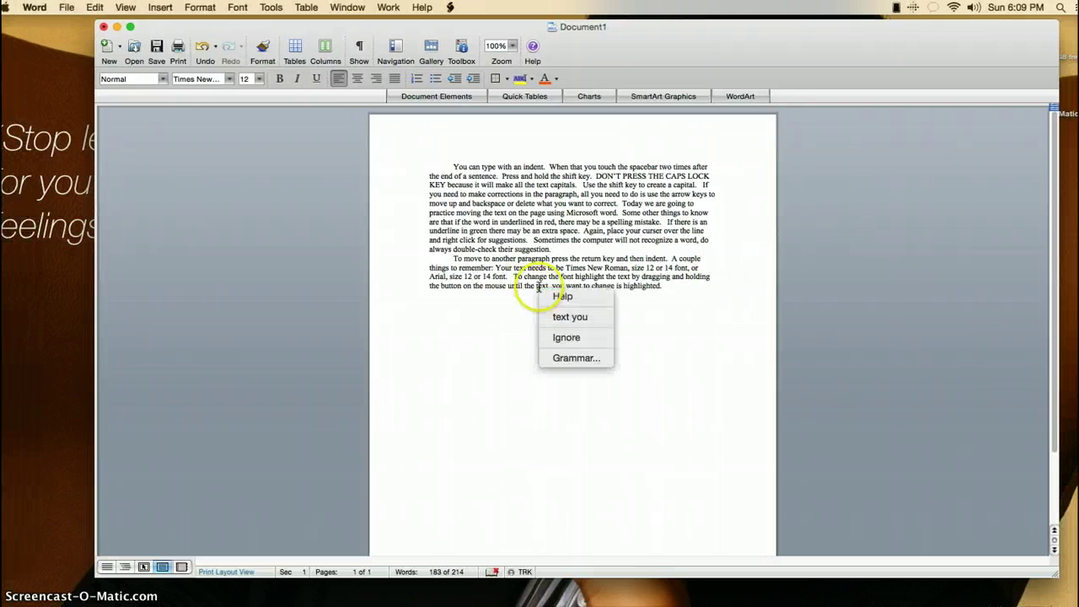
left_click(550, 316)
Step: Select both practice paragraphs and set them to Arial, size 14
left_click_drag(661, 286, 642, 277)
left_click_drag(590, 251, 428, 166)
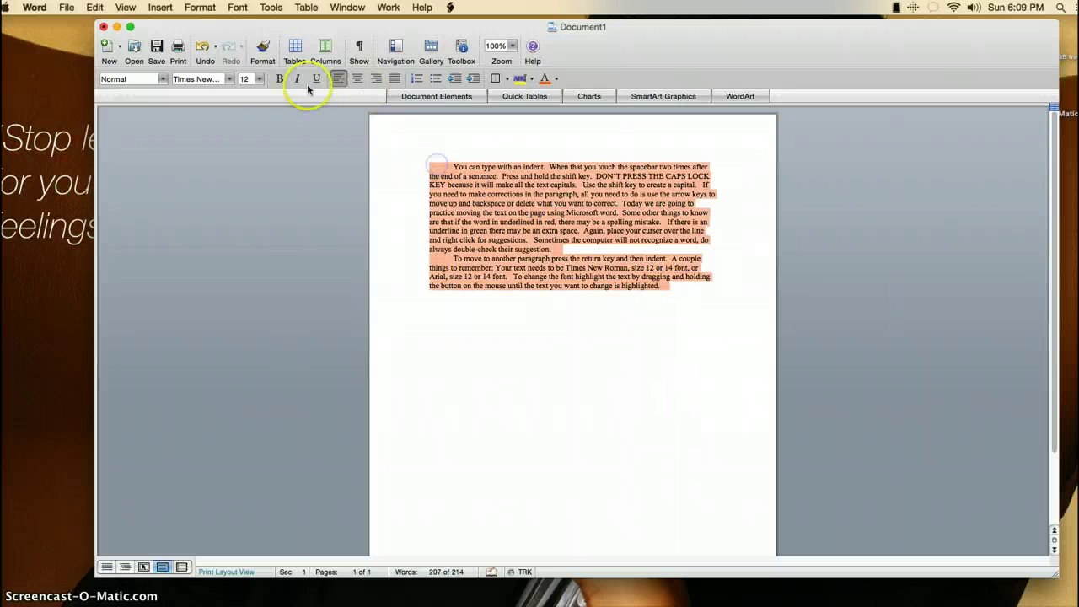
left_click(229, 79)
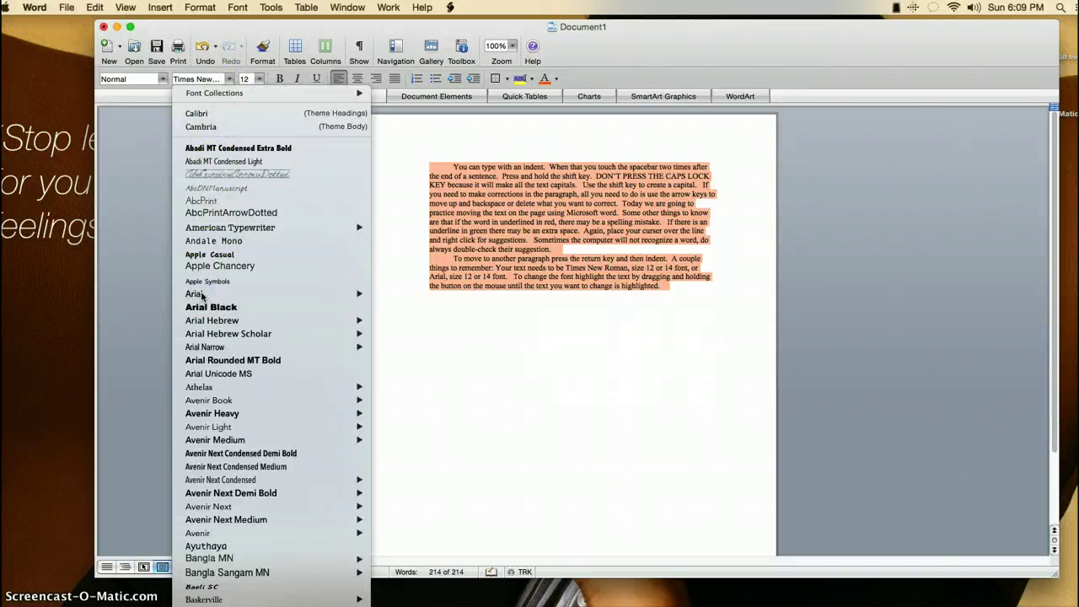
left_click(200, 294)
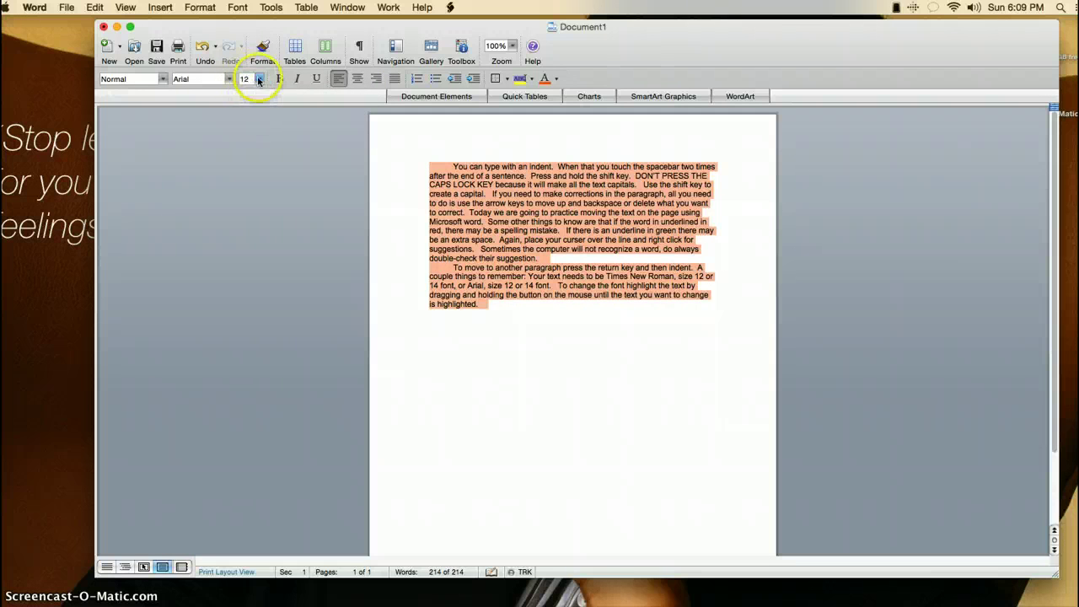
left_click(258, 80)
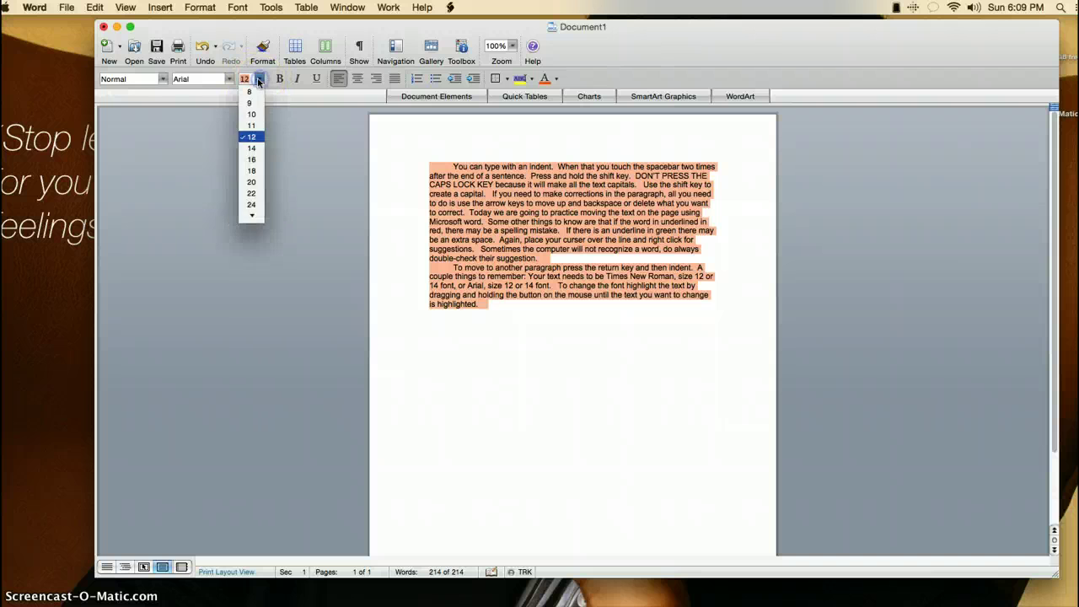
left_click(252, 148)
left_click(576, 400)
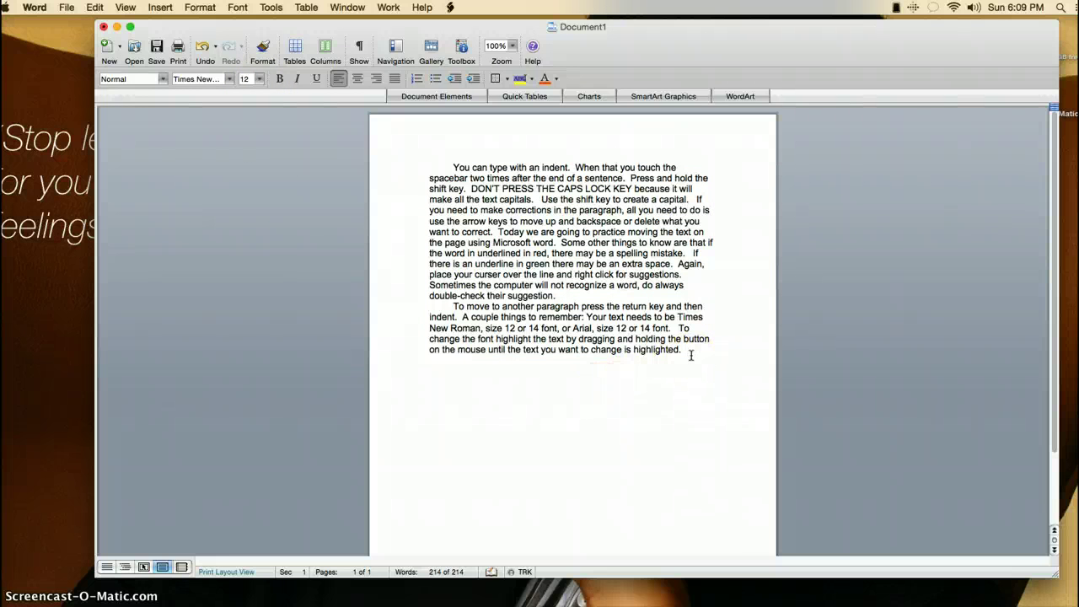
Step: Select both paragraphs and change their font from Arial to Times New Roman
left_click_drag(691, 355, 596, 253)
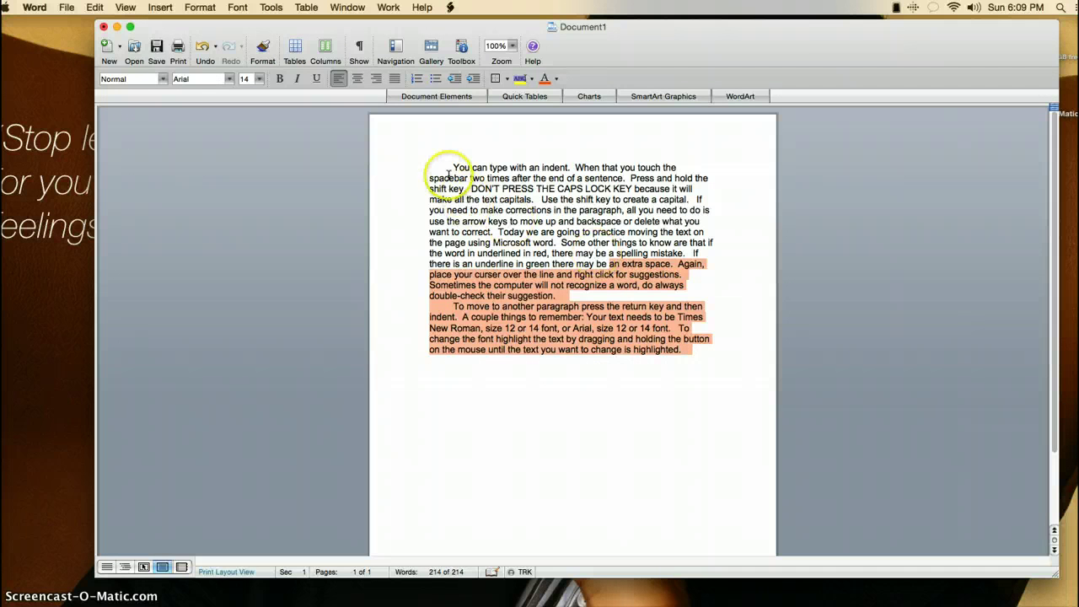
left_click_drag(452, 168, 465, 189)
left_click_drag(507, 226, 688, 353)
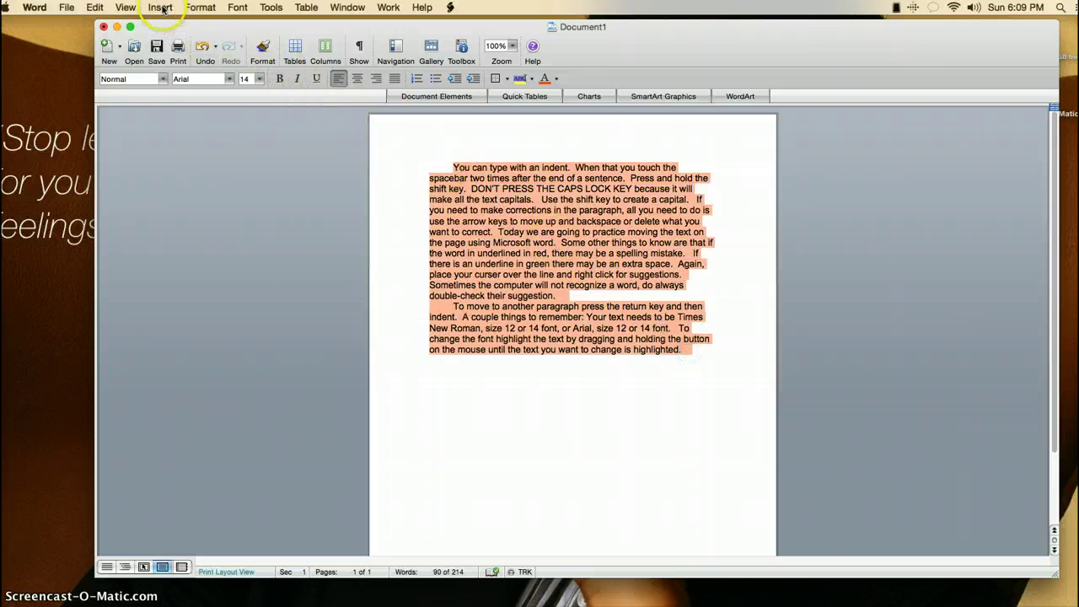
left_click(227, 78)
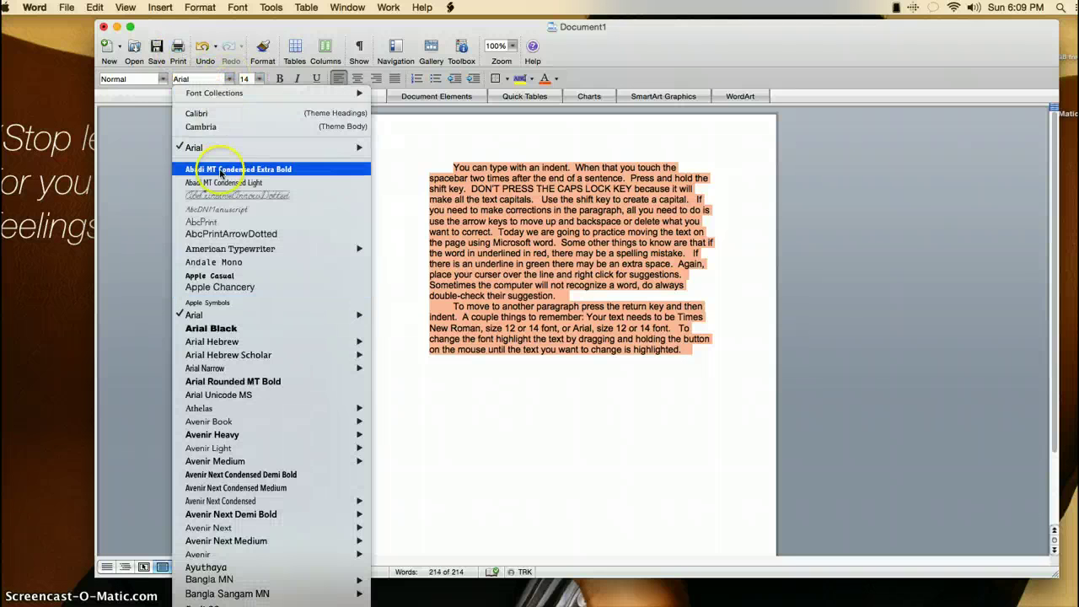
scroll(211, 460, "down", 10)
scroll(215, 459, "down", 20)
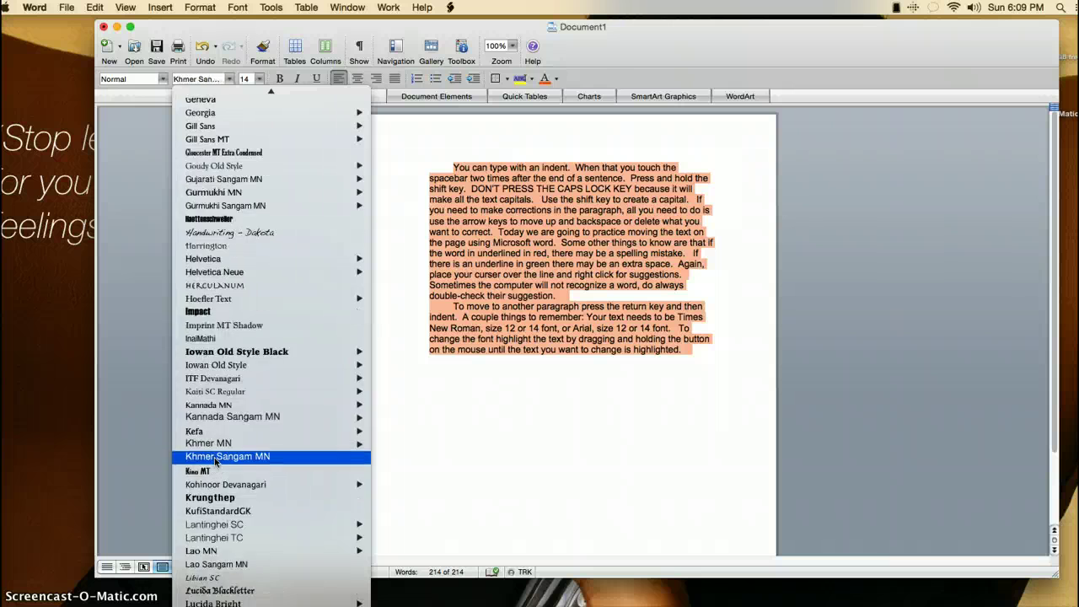
scroll(217, 461, "down", 15)
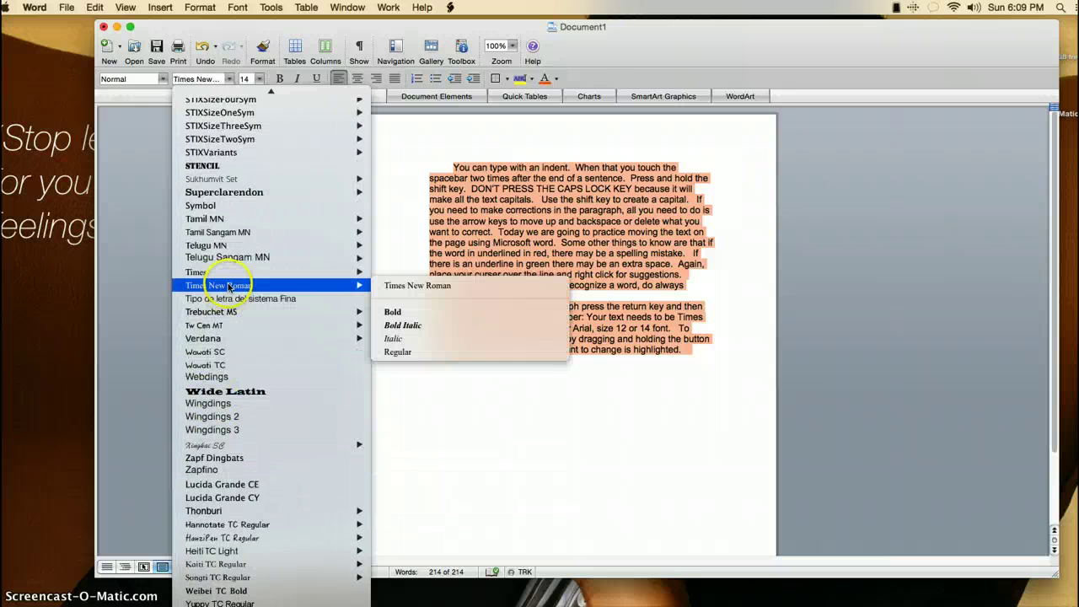
left_click(228, 287)
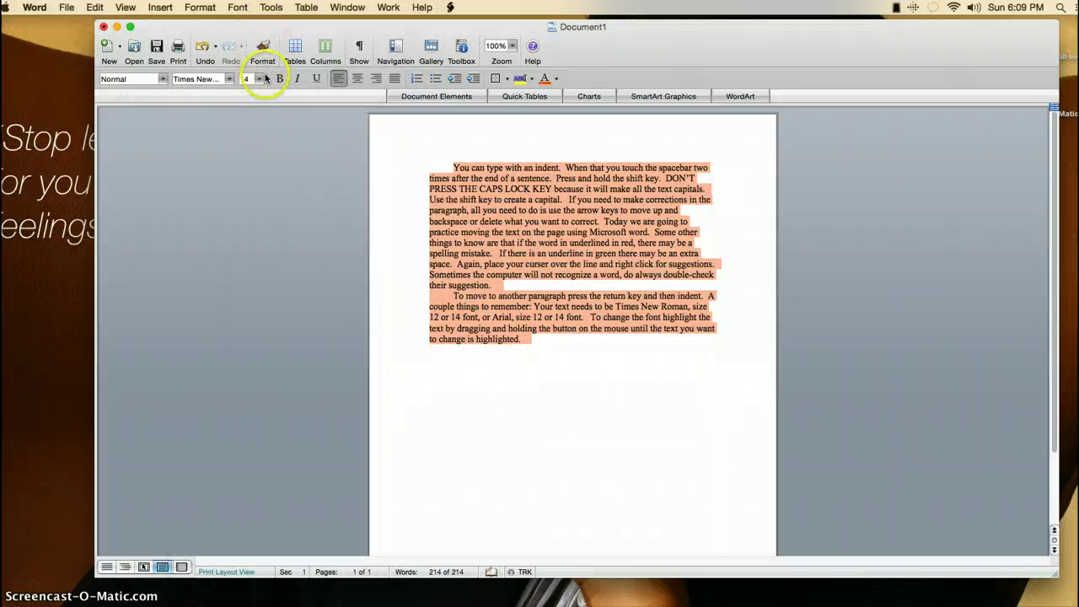
left_click(489, 286)
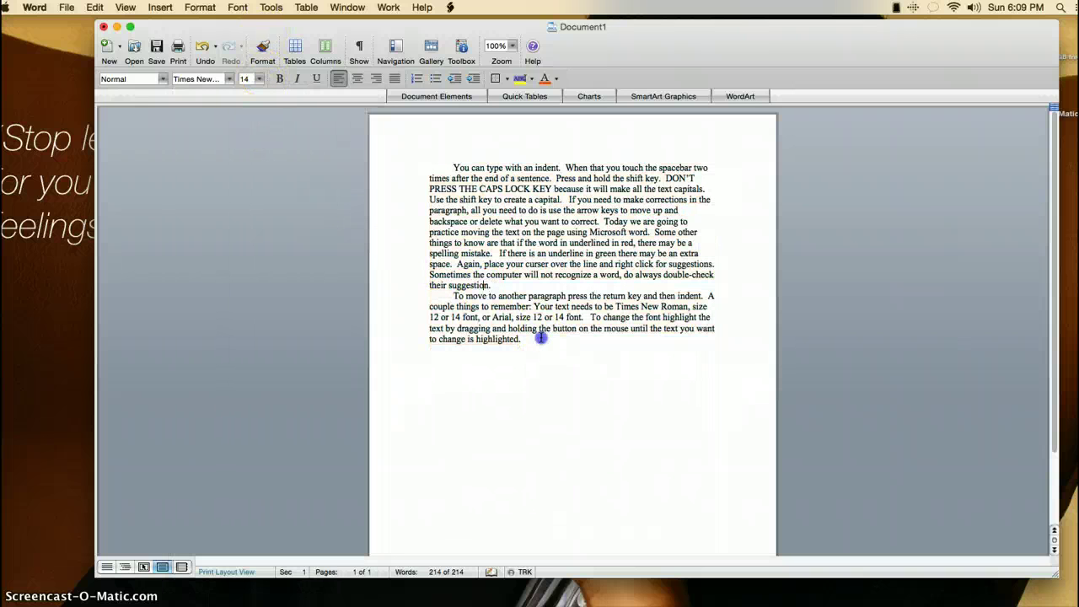
Step: Add the tip 'You can also change the spacing on your text… press the ctrl + 2 key.'
left_click(523, 338)
type("You can also change the spacin")
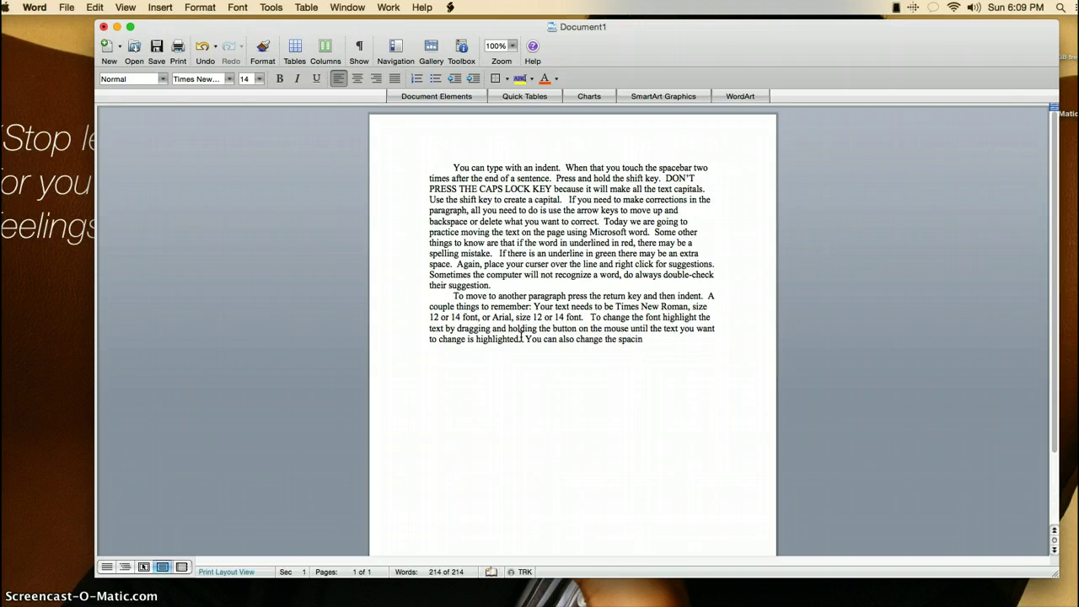
type("g on your text.  To do this")
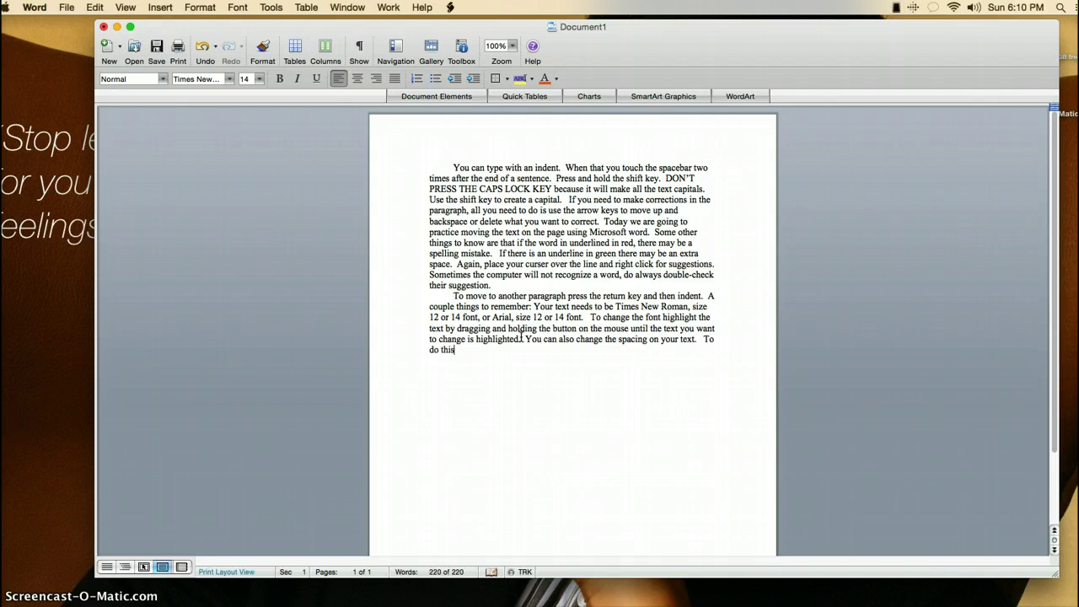
type(", highlight text then press")
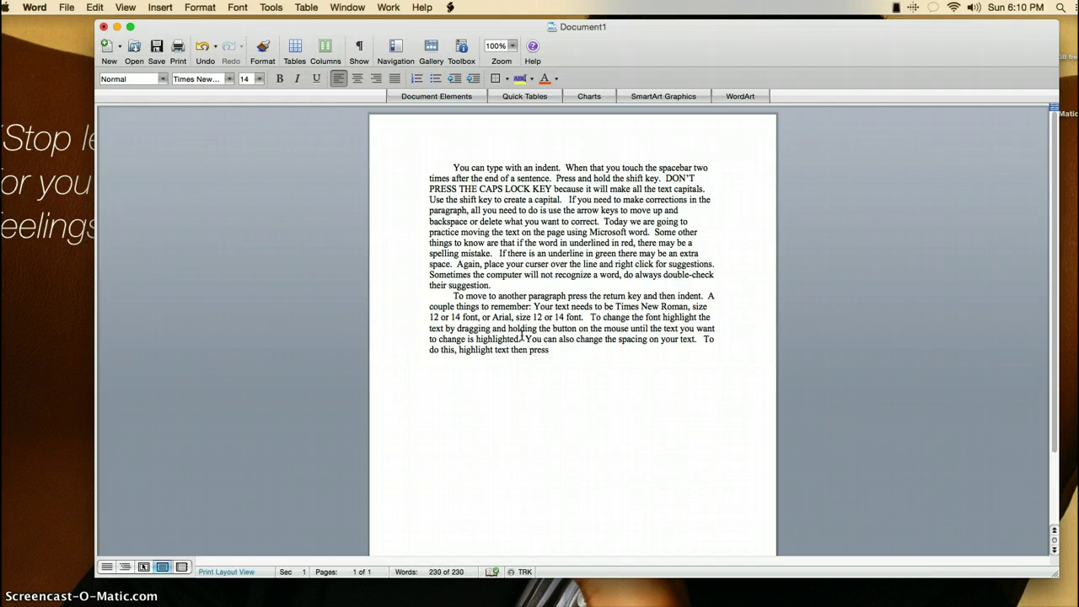
type(" the c")
type("l")
type(" -")
key("BackSpace")
type("=")
key("BackSpace")
type("+")
type("2")
type(" leu")
key("BackSpace")
key("BackSpace")
key("BackSpace")
type("key.")
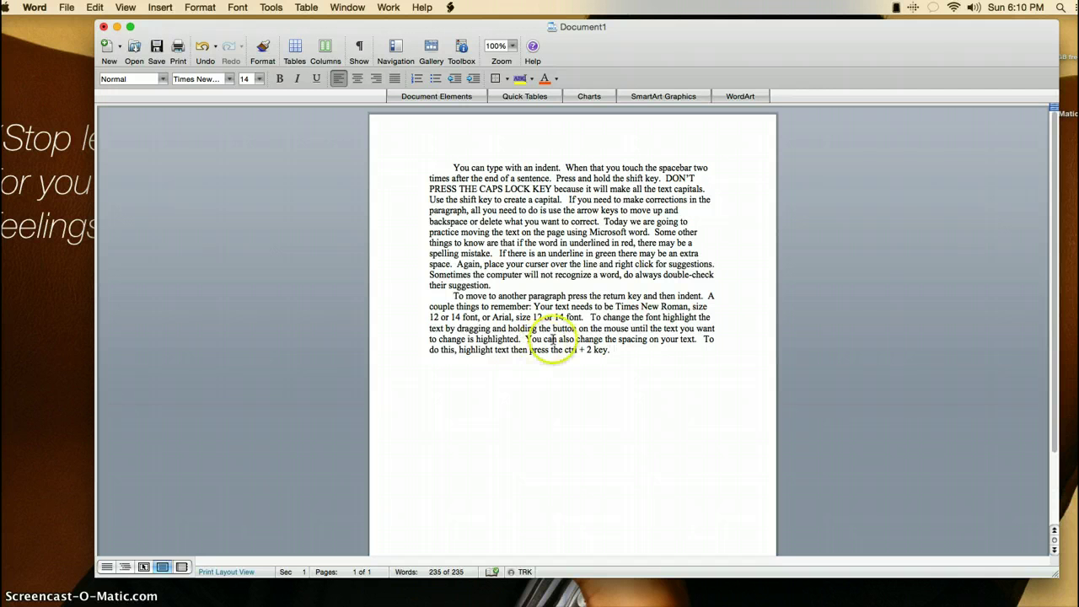
Step: Double-space both paragraphs with Cmd+2
left_click_drag(618, 349, 451, 168)
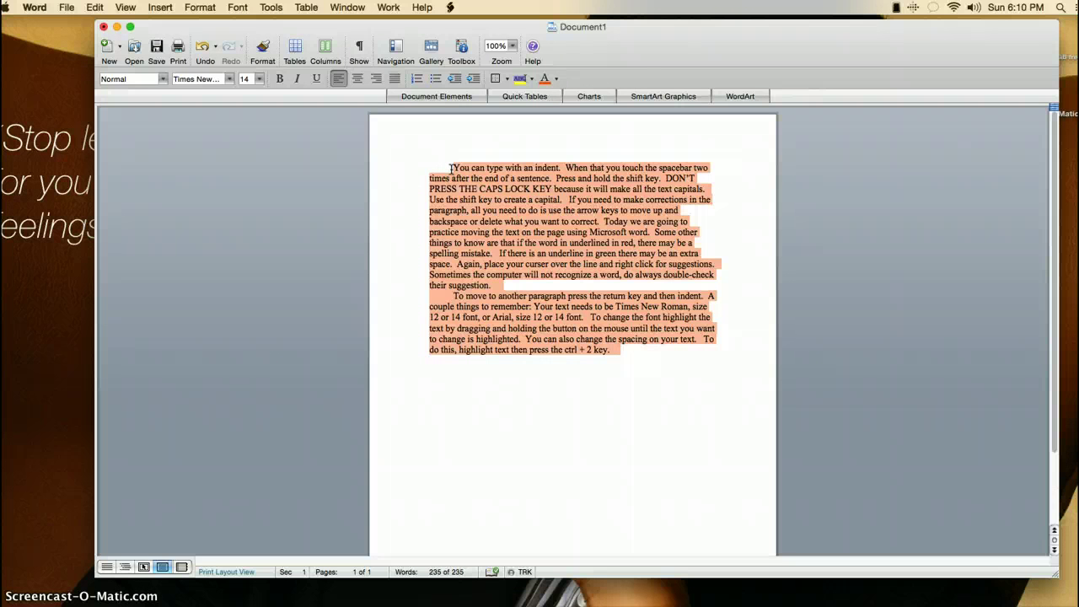
key("super+2")
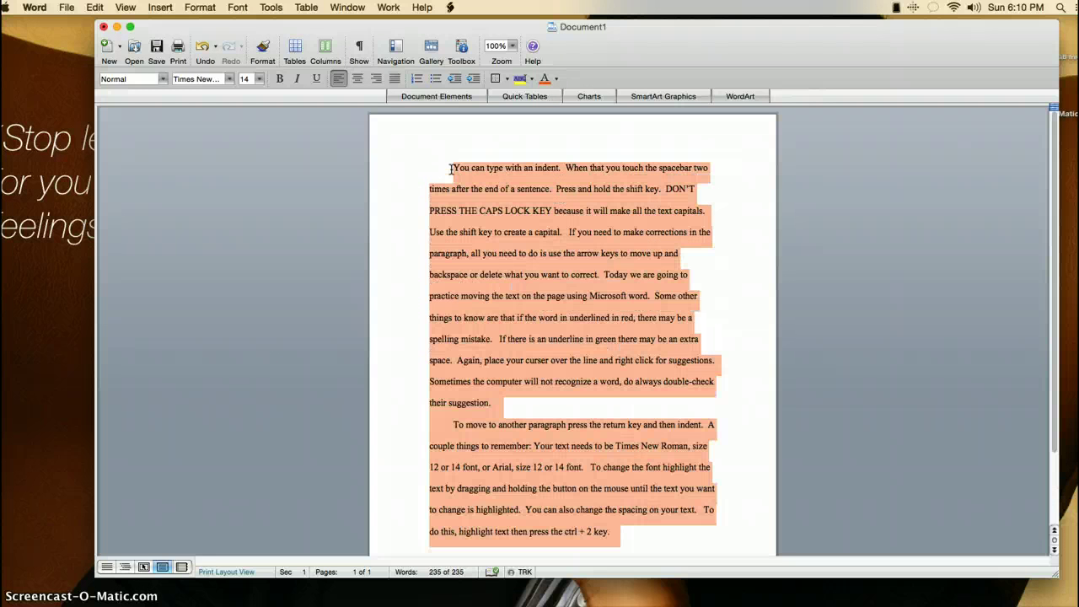
left_click(653, 390)
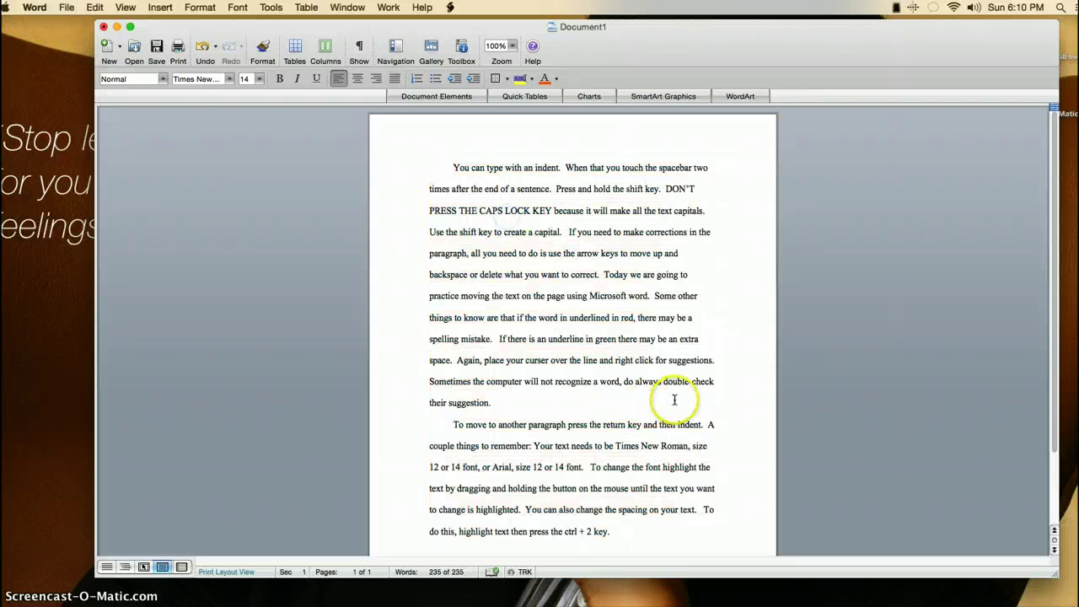
Step: Add 'This will make it double-spaced.' and start the sentence about making a word bold
scroll(658, 426, "down", 3)
left_click(650, 440)
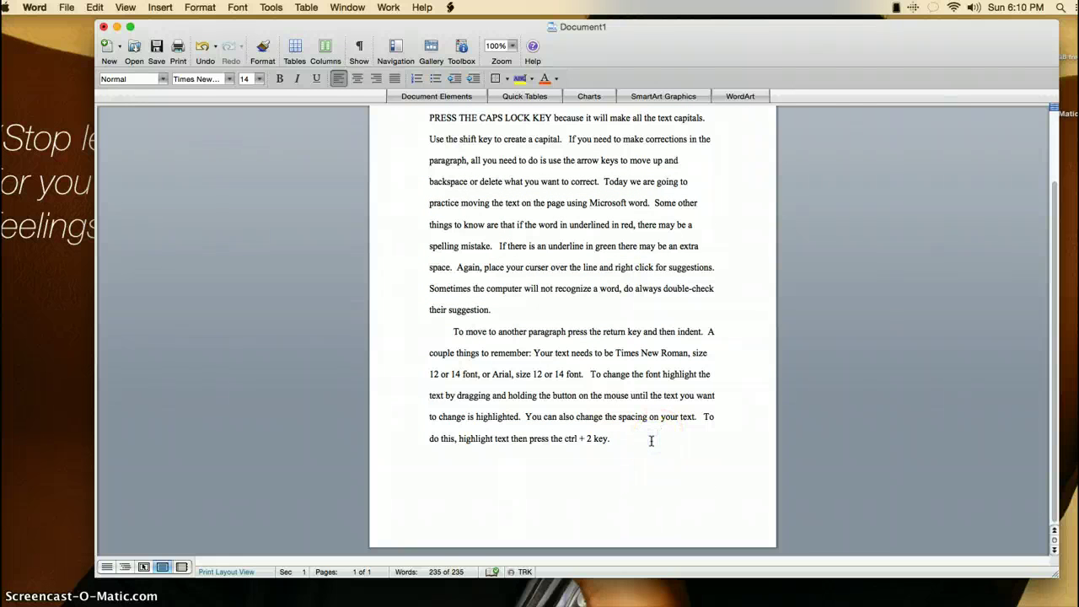
type("This iwil")
type("will make it")
type(" double-")
type("spac")
type("ed.  To m")
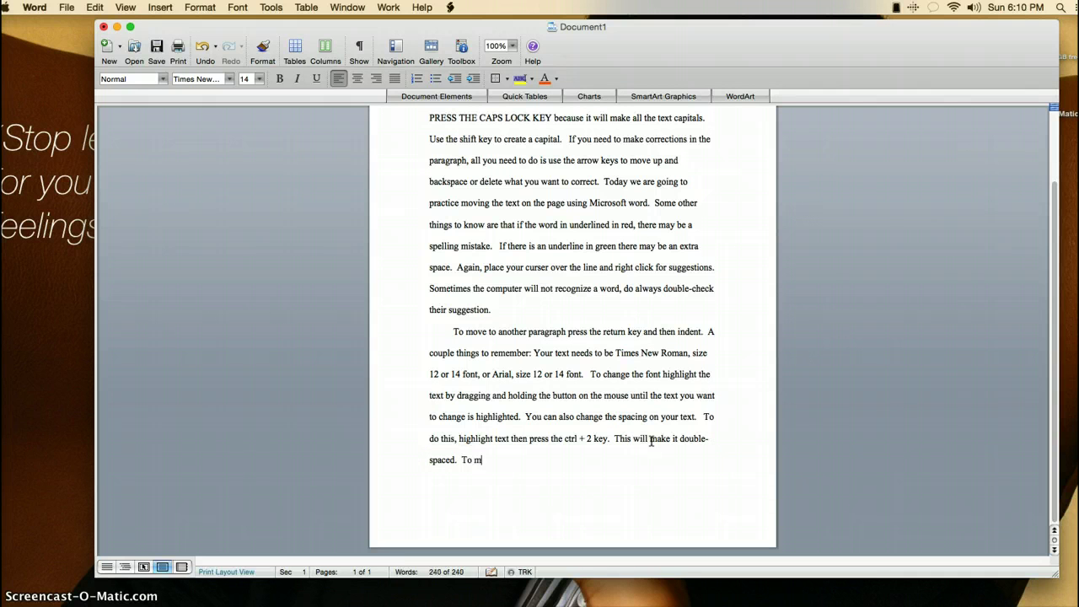
type("ake a word bold, again drag")
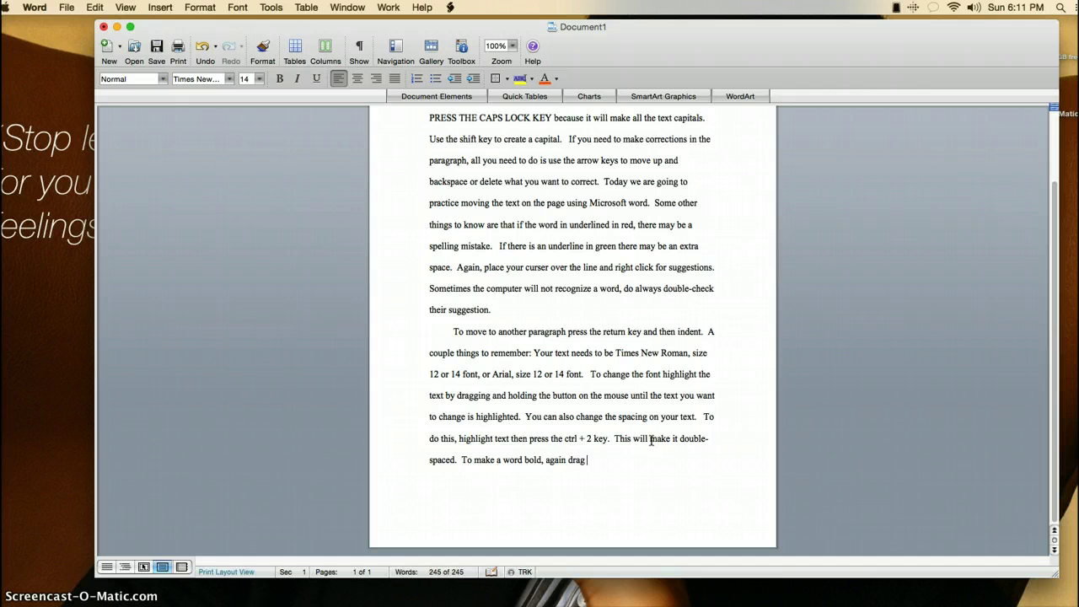
type(" your mouse over the wor")
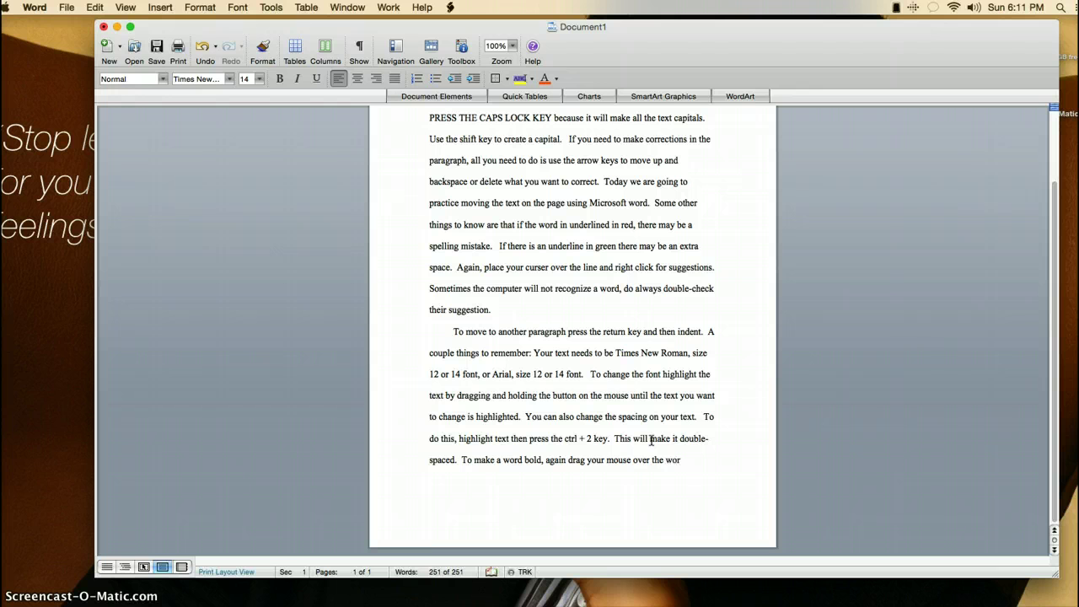
type("d and select the b")
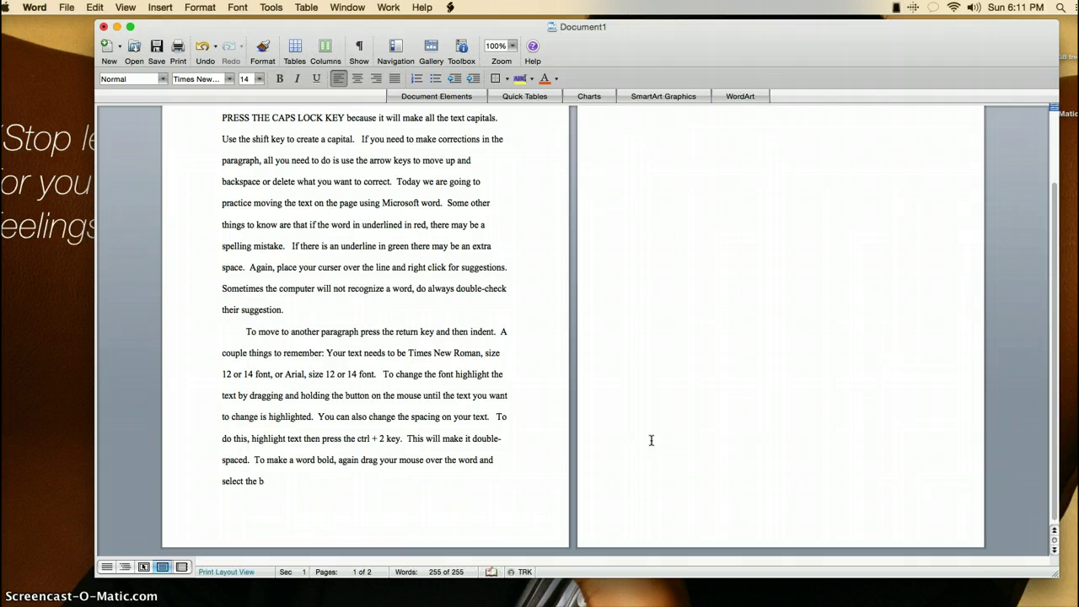
type("Bold button on the tool bar")
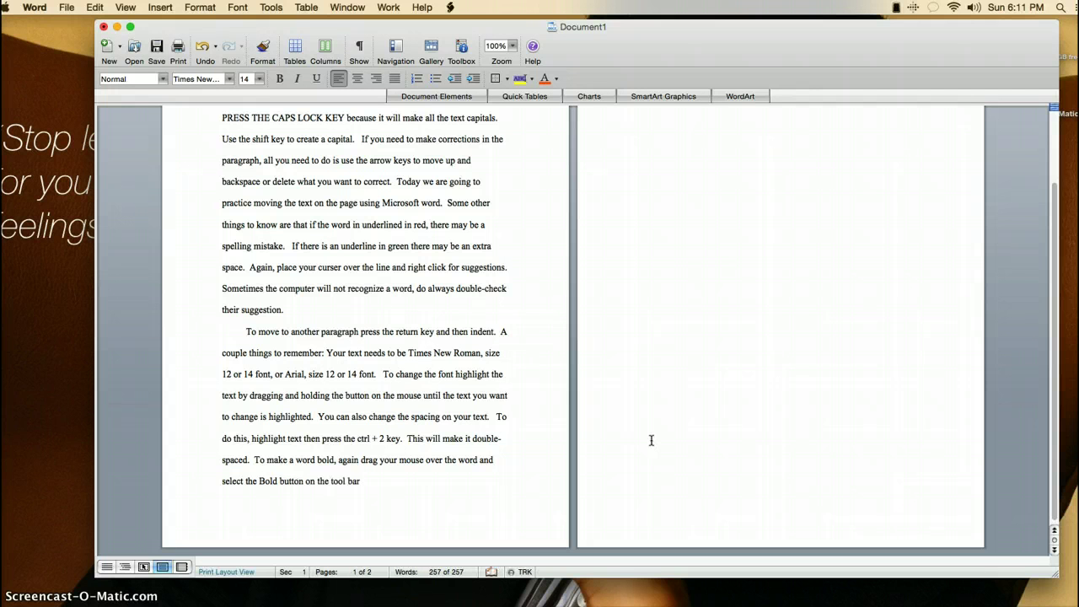
type(".")
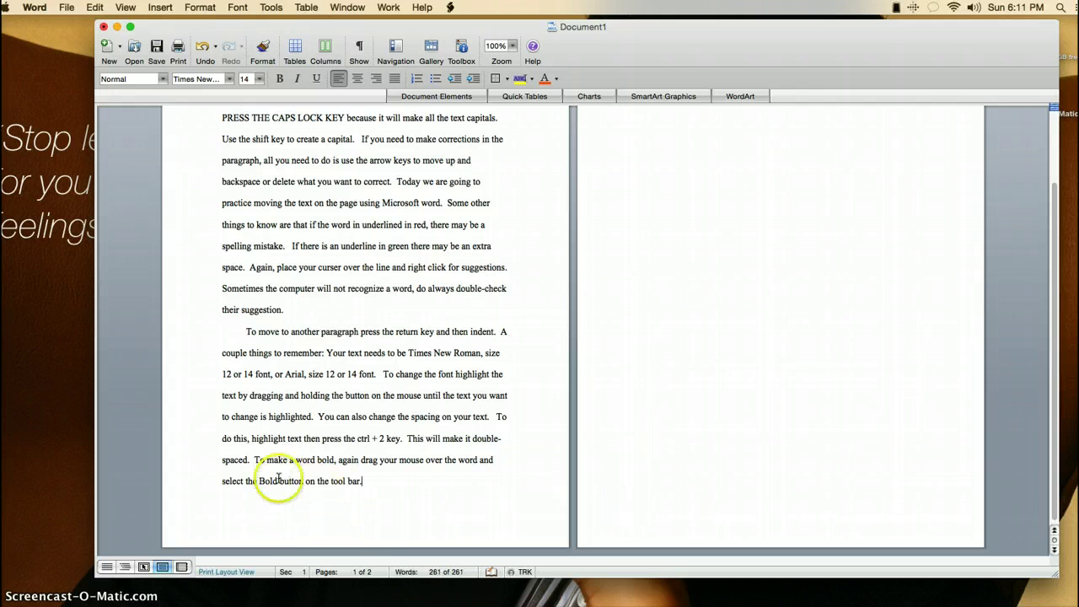
Step: Make the words 'Bold button' bold using the toolbar B button
left_click_drag(305, 480, 266, 481)
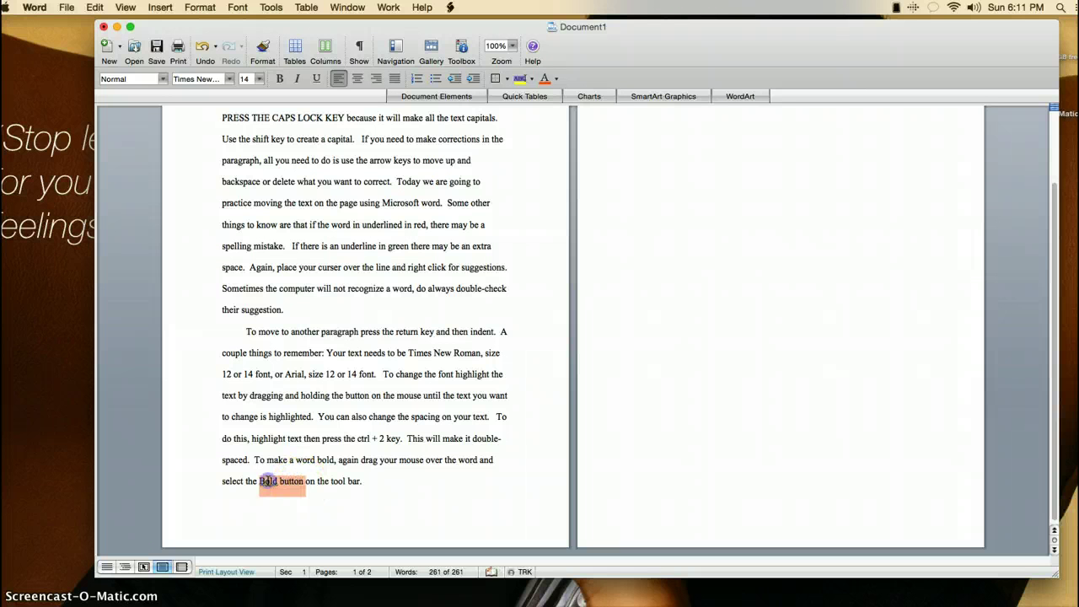
left_click(281, 78)
left_click(397, 481)
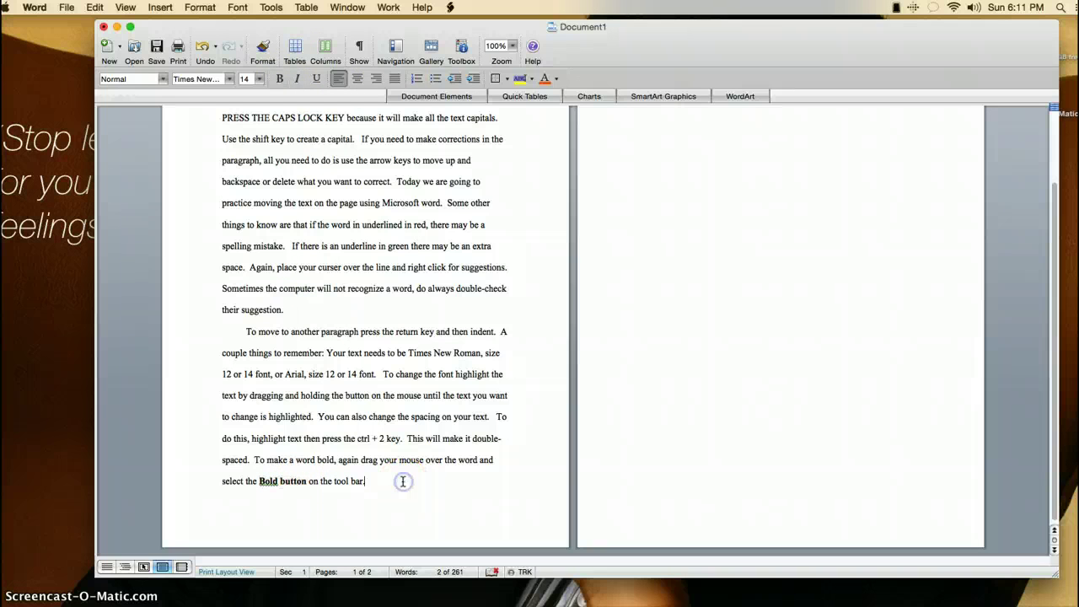
Step: Add 'You can also underline or make the word italic by following the same directions'
type("You can also unders")
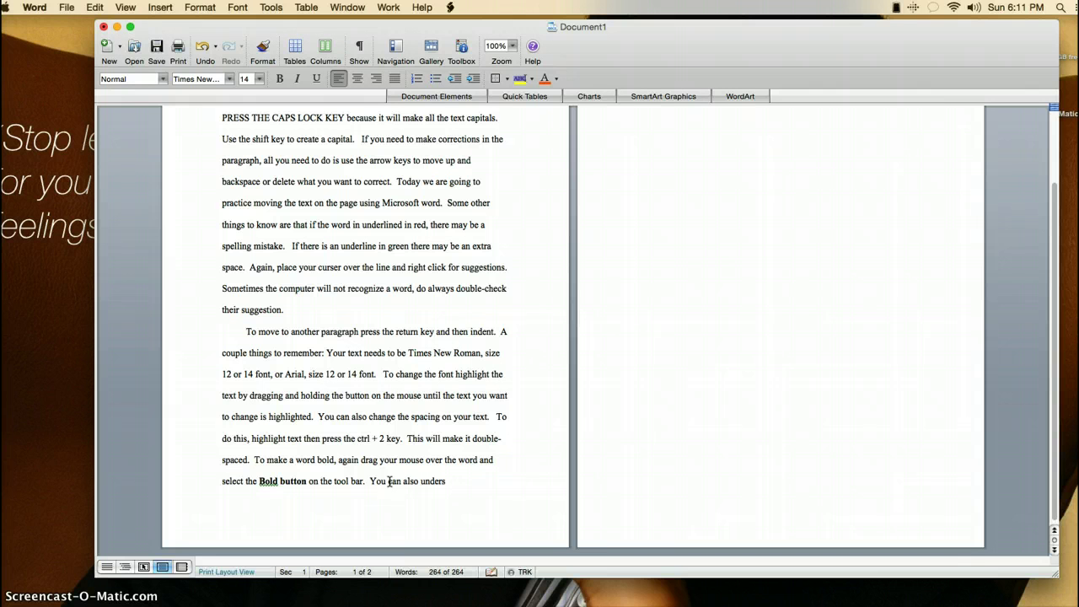
type("ine or make the wor")
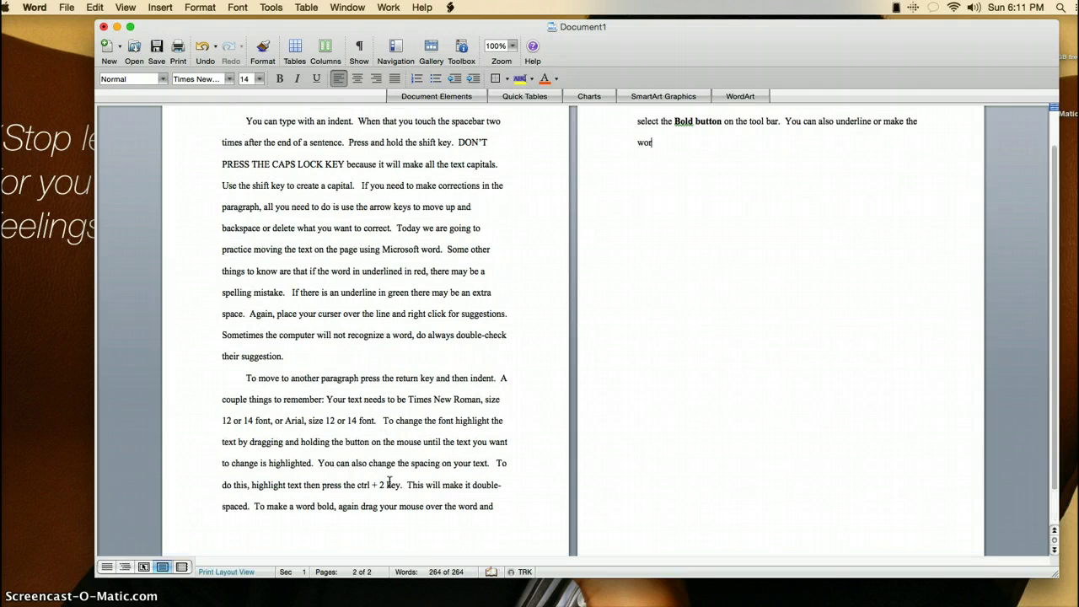
type("d id")
type("ali")
type("c by following")
type(" the same di")
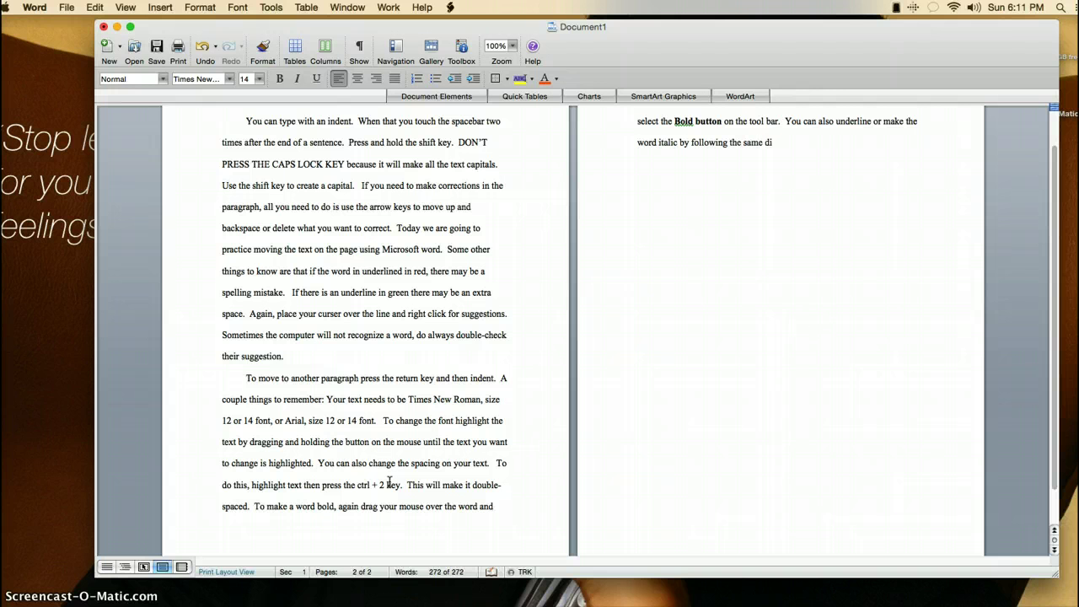
type("rections.")
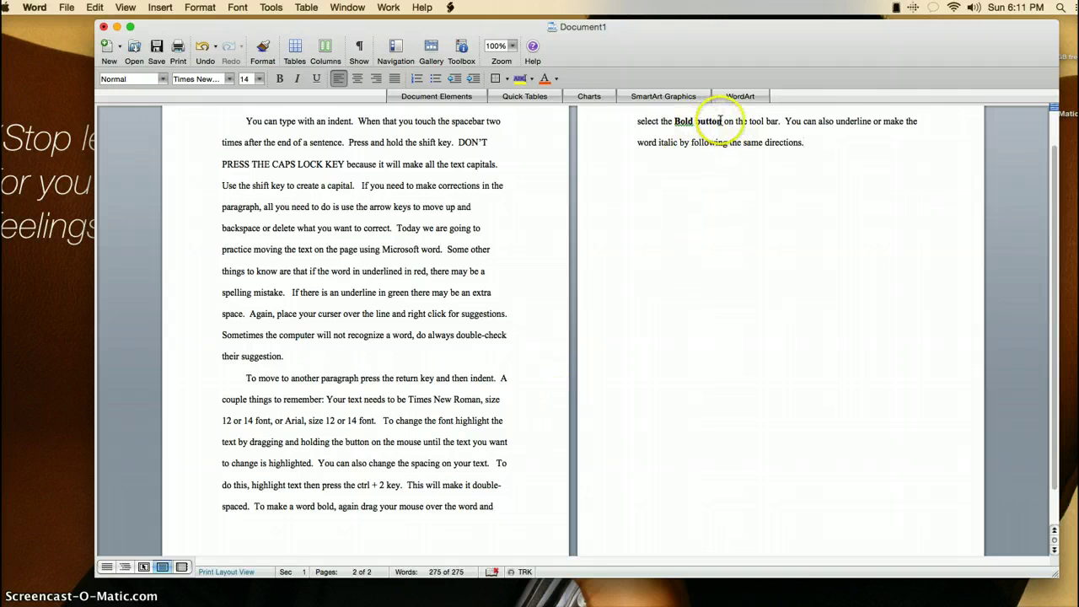
Step: Make 'Bold button' italic and underlined as well
left_click_drag(723, 121, 674, 121)
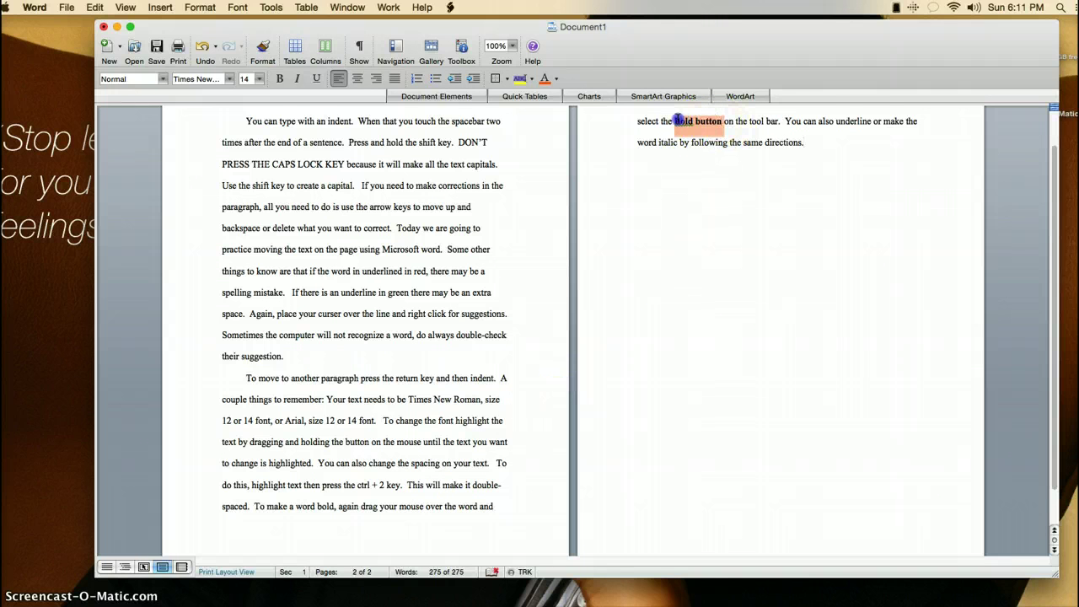
left_click(297, 79)
left_click(317, 78)
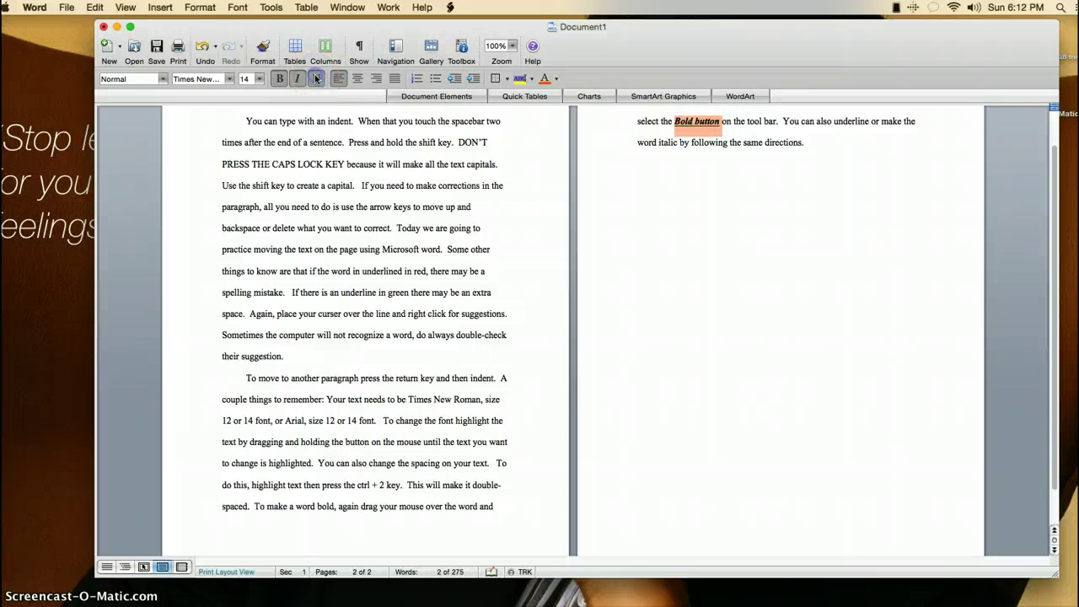
Step: Begin the closing sentence 'Finally, if you want to change the layout of your text, select the…'
left_click(747, 190)
left_click(699, 172)
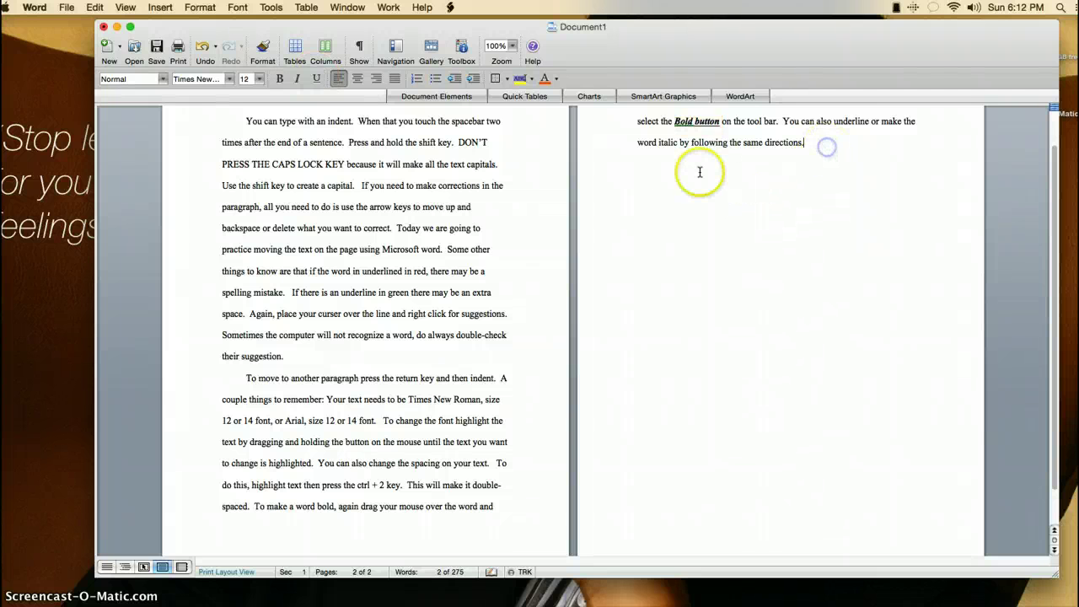
Step: Type the page-2 paragraph on changing text layout, ending 'We'll add a title and a name line to show you.'
type("Finally, if you want to")
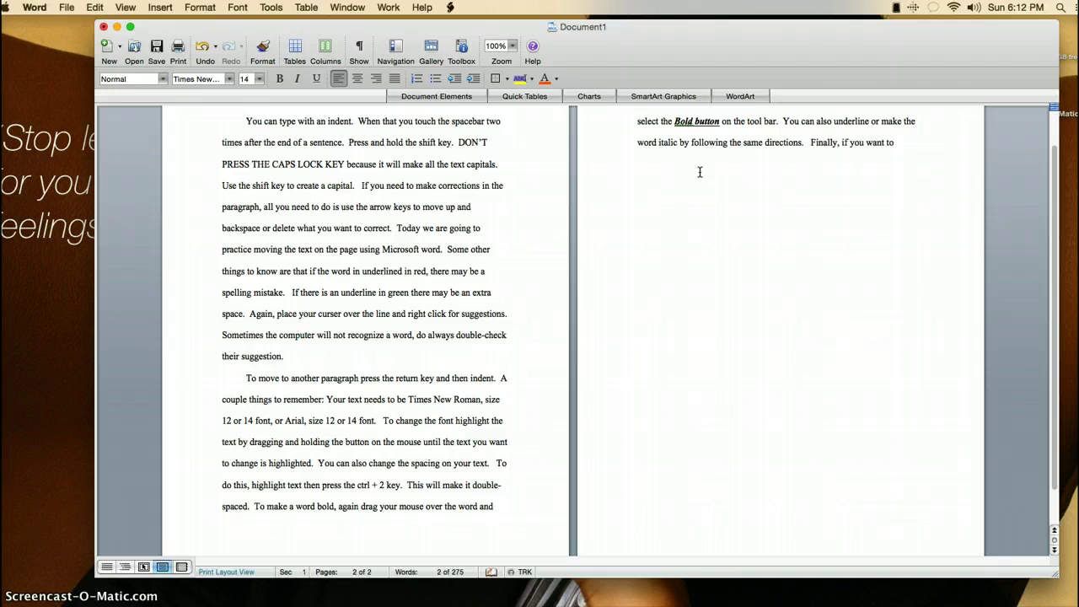
type(" chang")
type("e the lay")
type("ou")
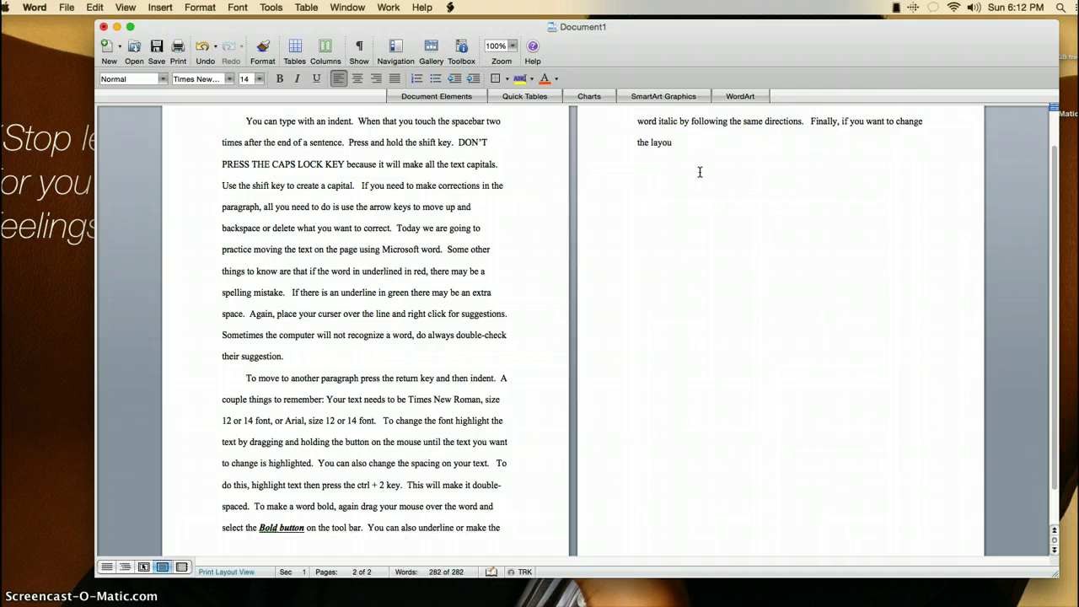
type("t of your")
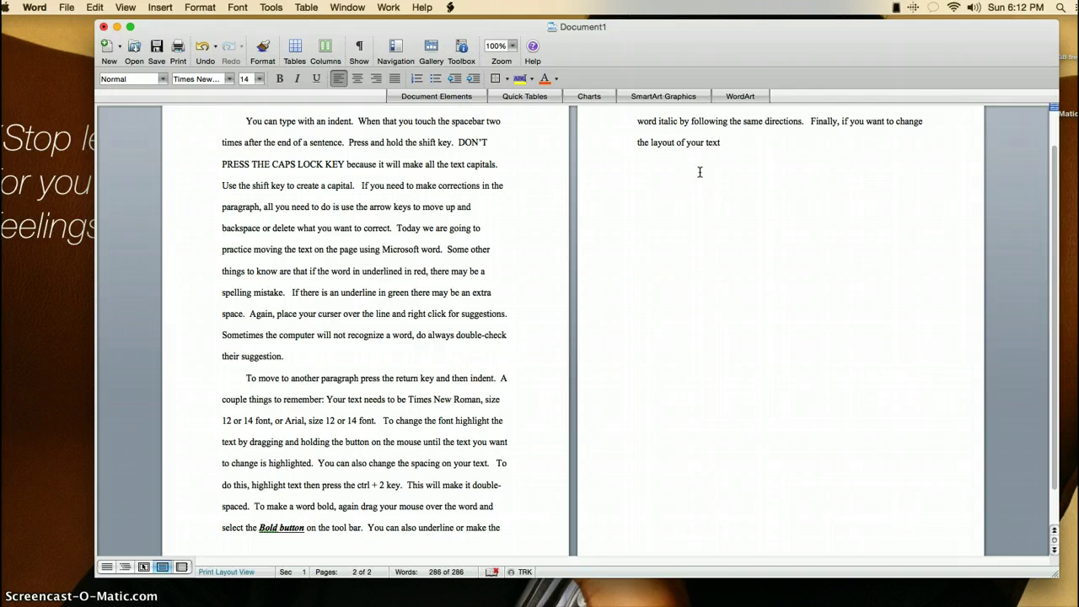
Step: Begin the closing sentence 'Finally, if you want to change the layout of your text, select the…'
Step: Type the page-2 paragraph on changing text layout, ending 'We'll add a title and a name line to show you.'
type(" text, select the d")
key("BackSpace")
type("text by draggin the")
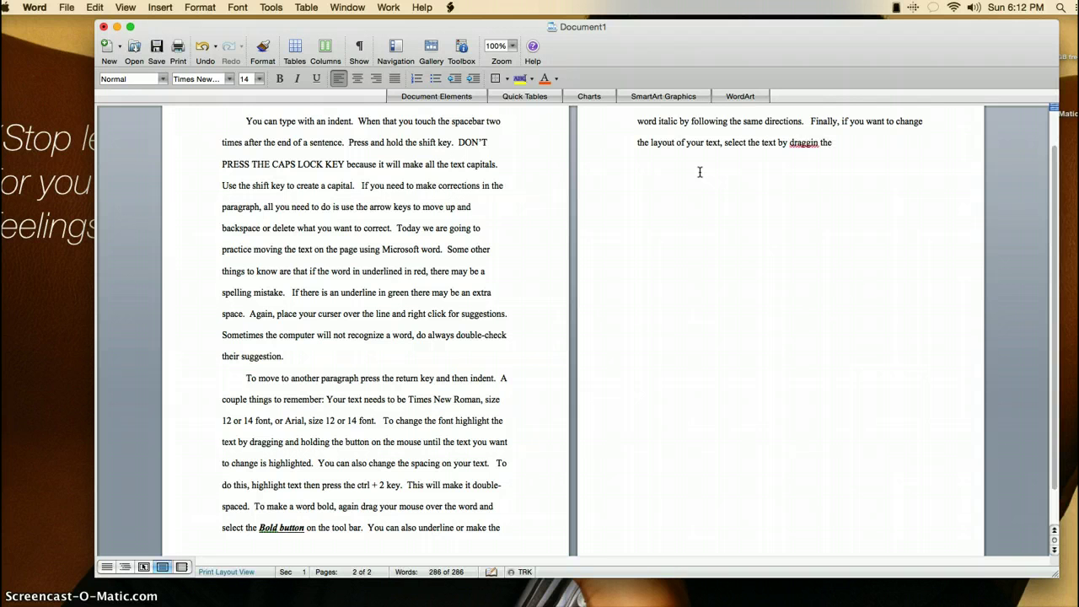
key("BackSpace")
key("BackSpace")
key("BackSpace")
key("BackSpace")
type("g the mouse to selec")
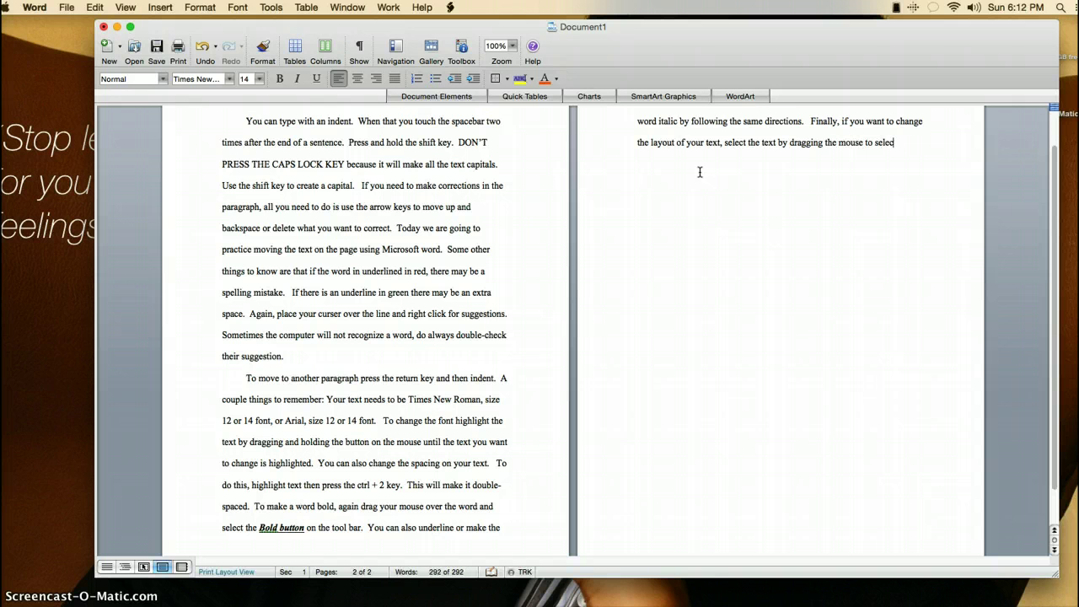
type("t what you want to change.  TH")
key("BackSpace")
key("BackSpace")
type("hen sl")
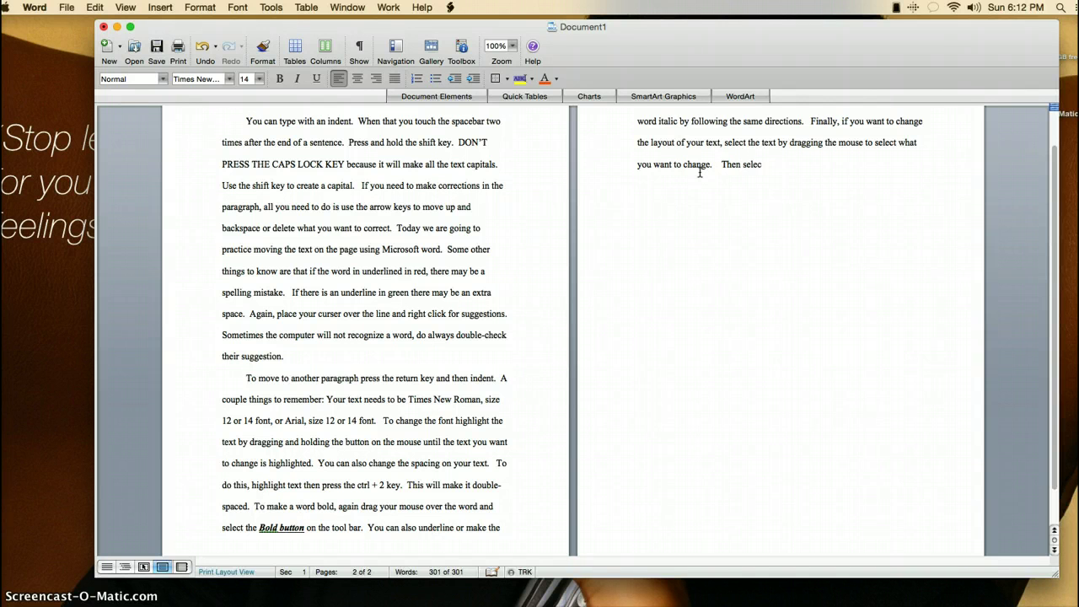
type("lect where you want to see the text")
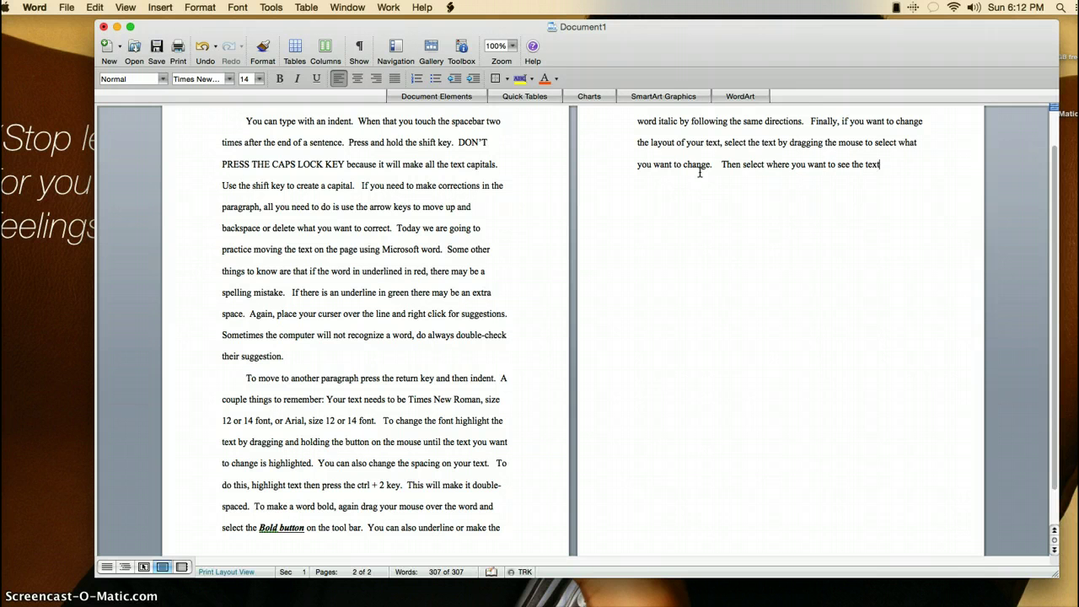
type(".  We")
type("'ll add a titl")
type("e and")
type(" a")
type(" name line to")
type(" show you.")
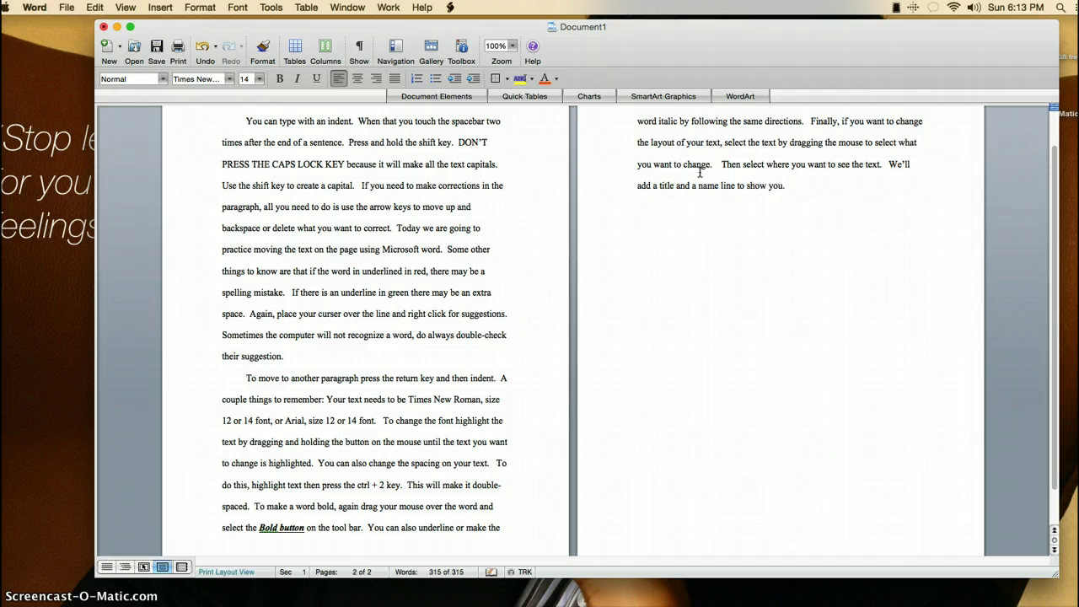
Step: Insert 'Directions for Microsoft Word' as a new first line on page 1 and select it
left_click(245, 120)
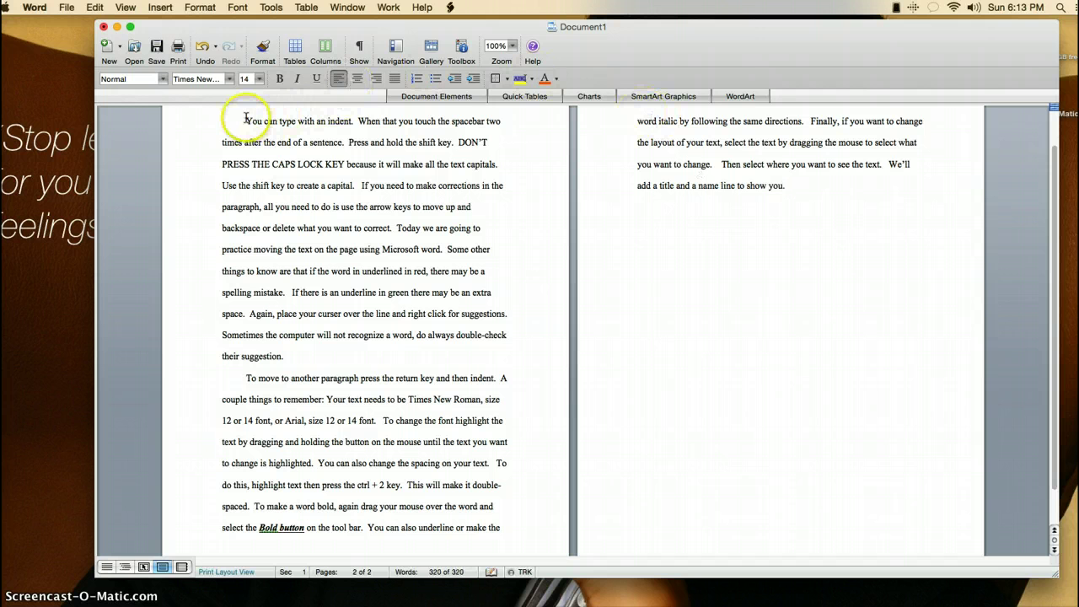
key("Return")
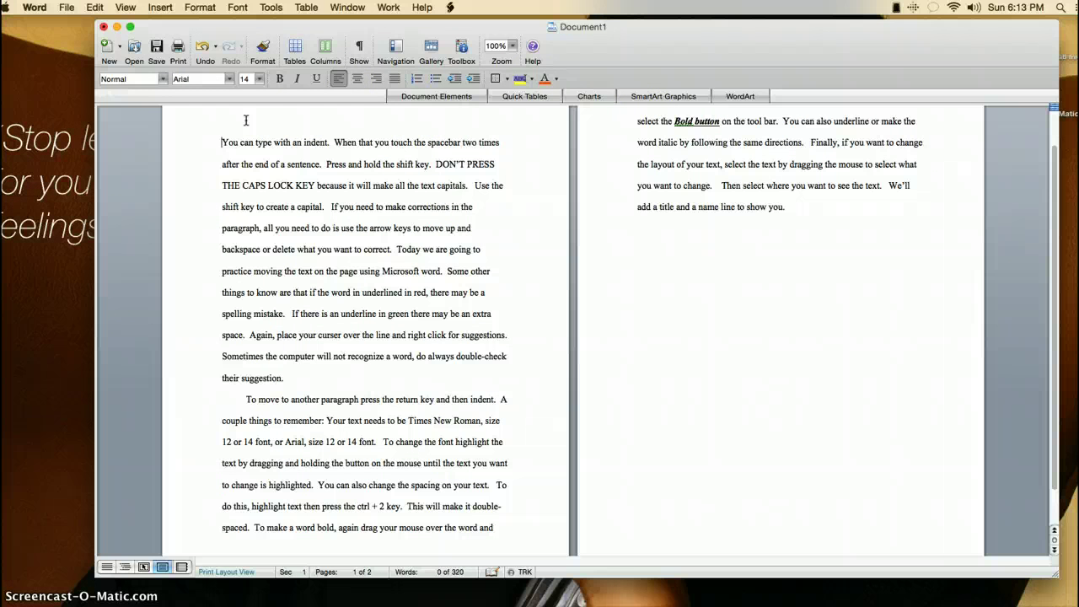
scroll(245, 120, "down", 1)
scroll(253, 122, "up", 2)
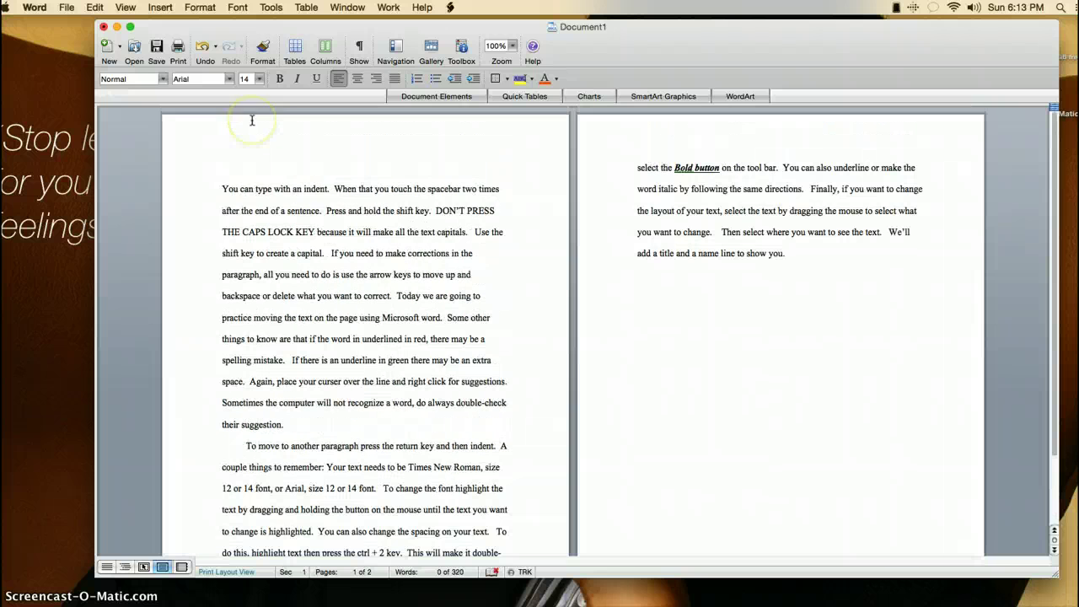
left_click(261, 129)
type("Directions")
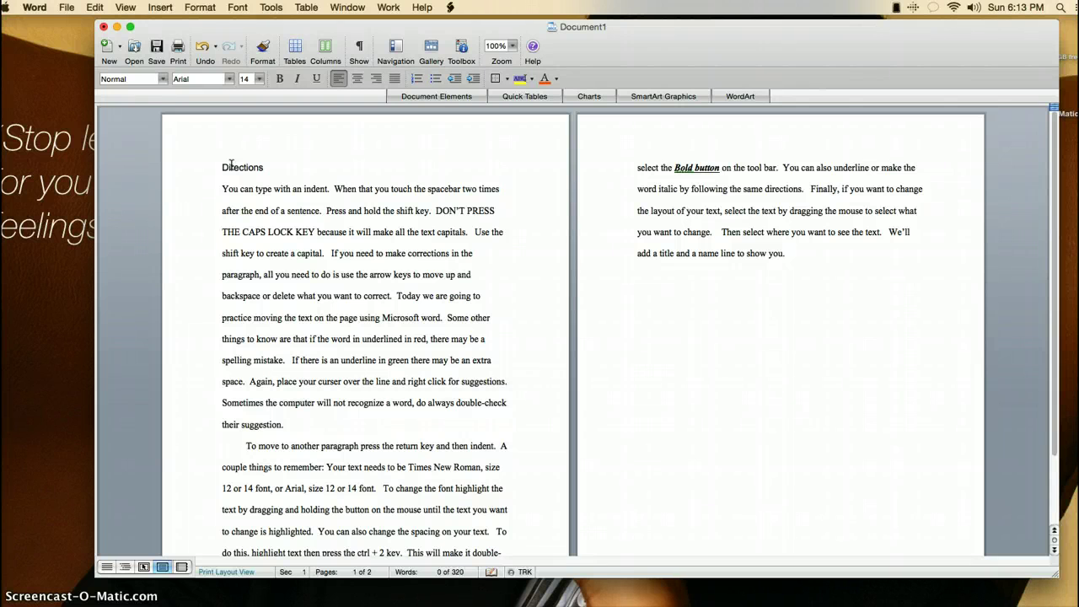
type(" for Microsoft Word")
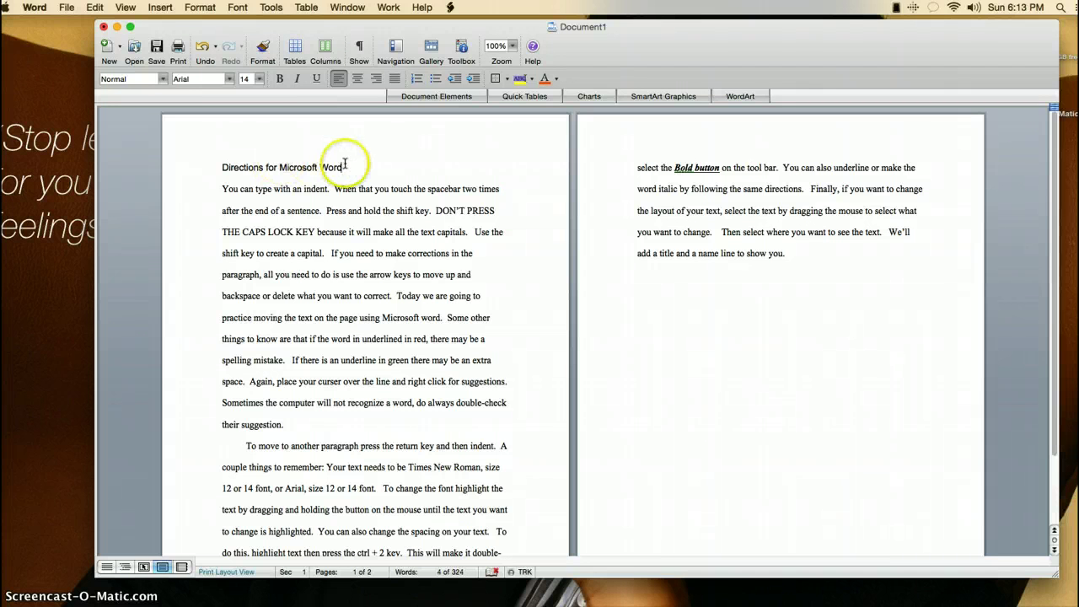
left_click_drag(344, 165, 240, 166)
Step: Set the title to Times New Roman, center it, and add an empty line below it
left_click(229, 78)
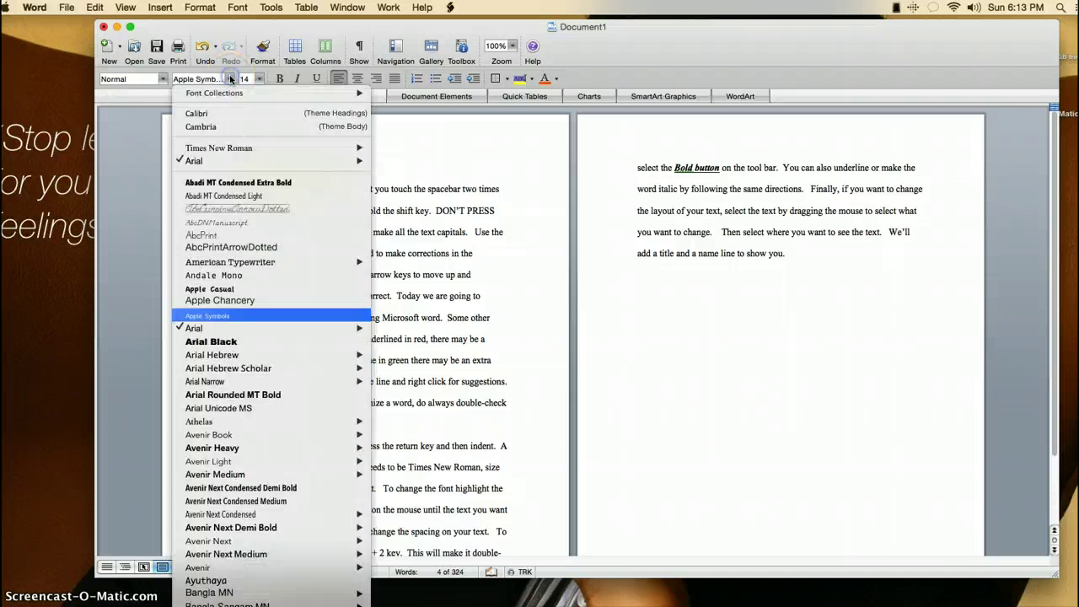
left_click(218, 147)
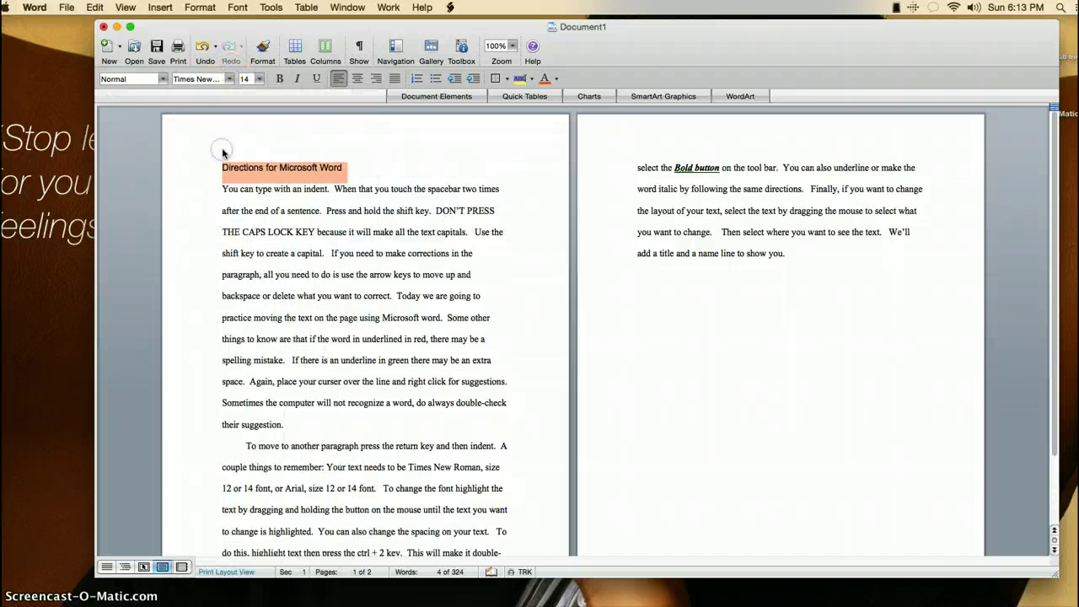
left_click(357, 79)
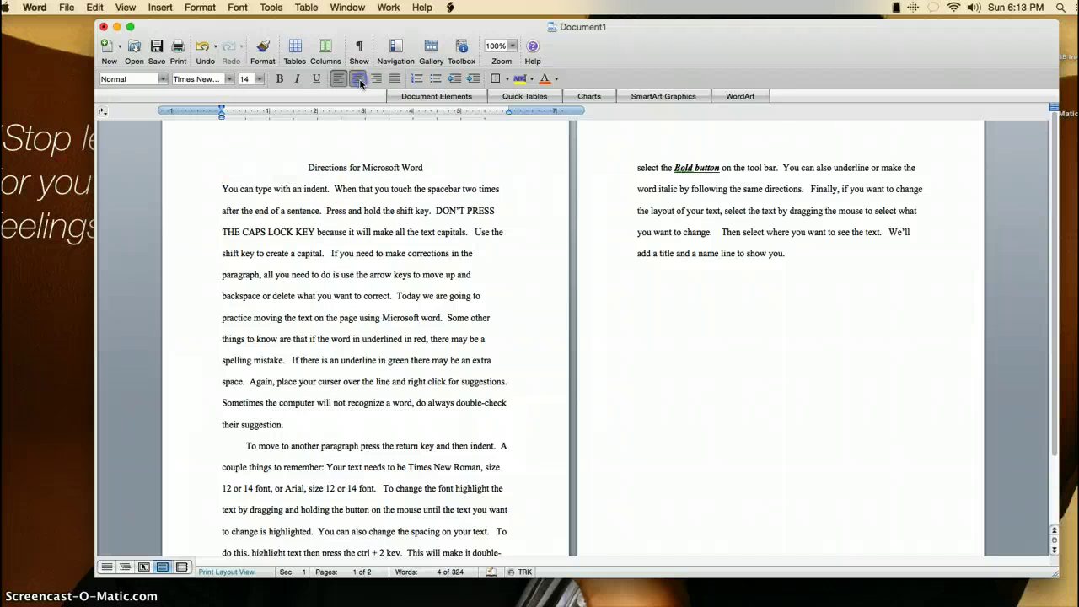
left_click(446, 165)
key("Return")
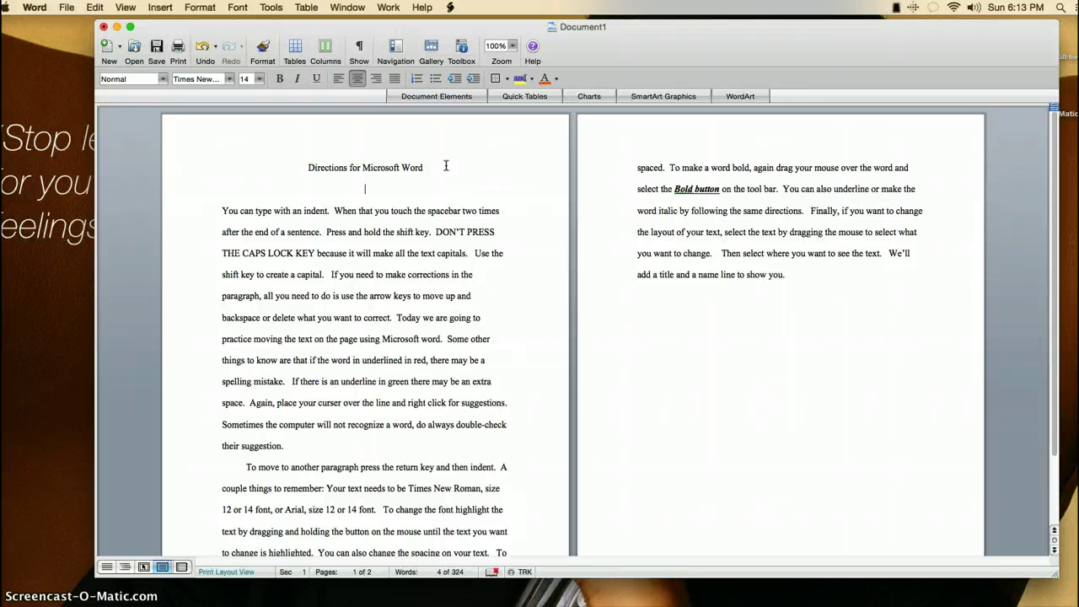
Step: Type the author's name on the line under the title and align it right
type("Mrs. Thompson")
left_click(335, 189)
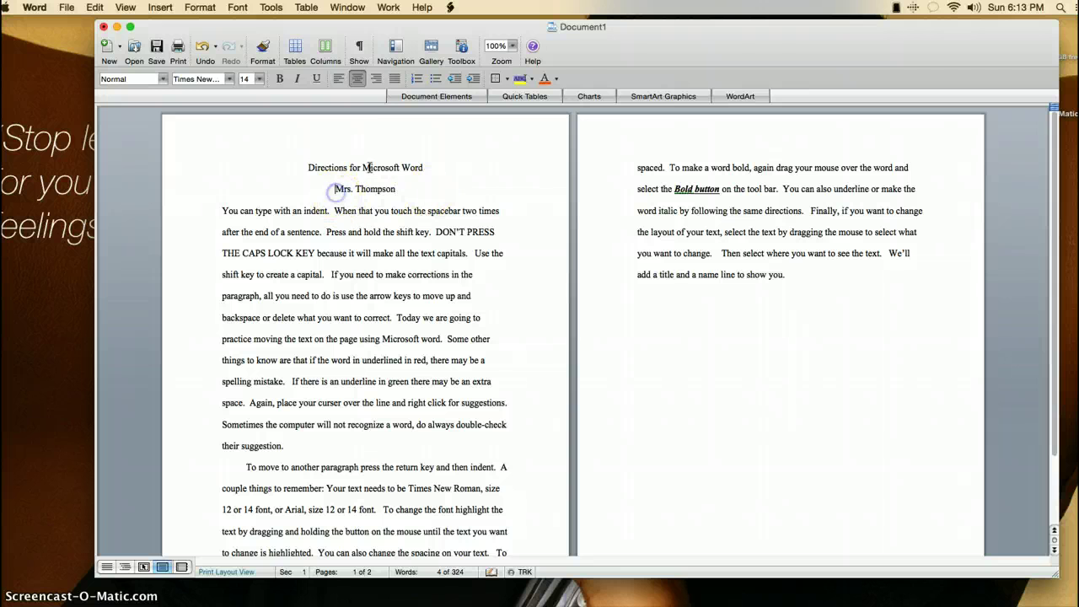
left_click(377, 78)
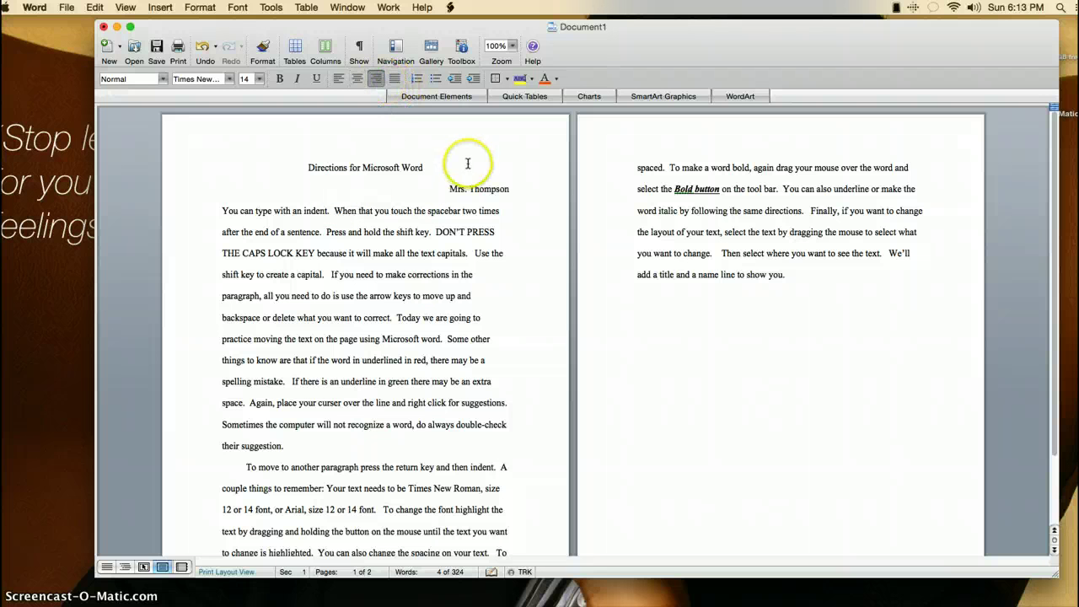
left_click(826, 282)
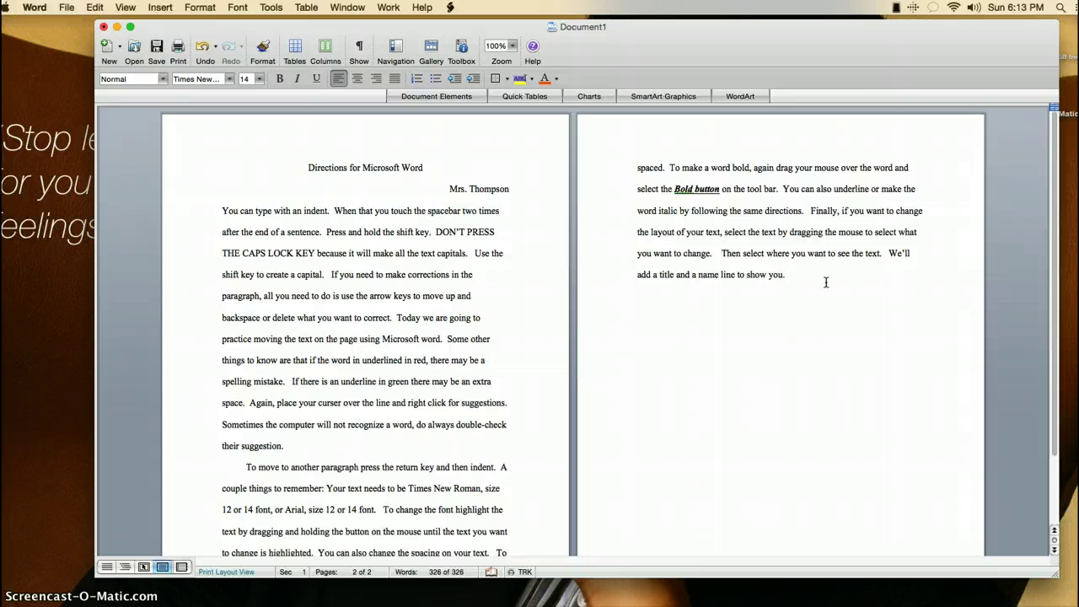
Step: Type the closing paragraph 'Now you will practice… Good luck and have fun' on page 2
type("Now you will practice.  FOU")
key("BackSpace")
key("BackSpace")
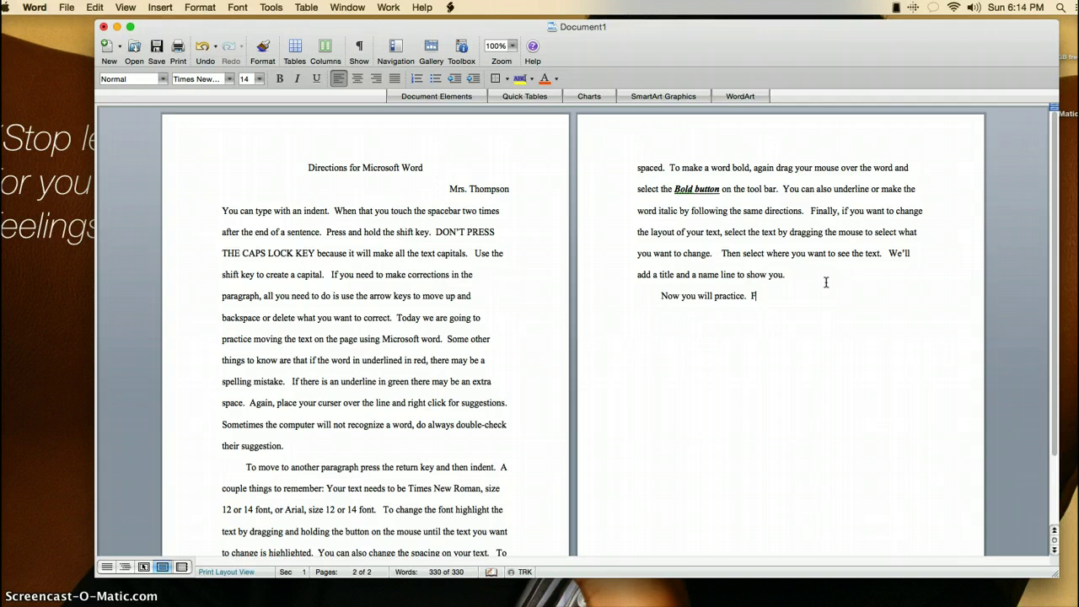
type("ollow the directions on the p")
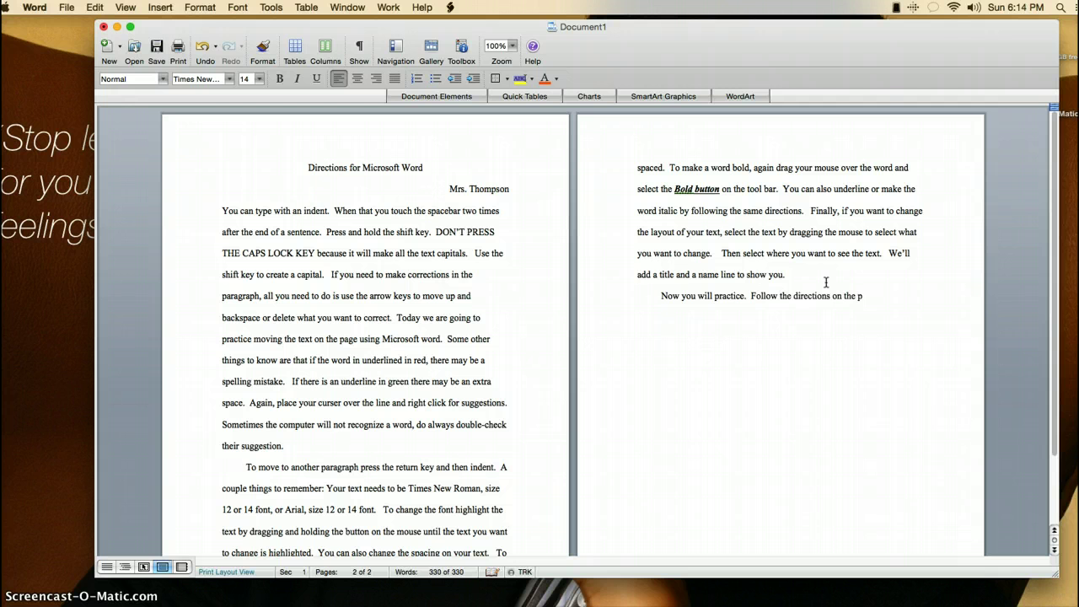
type("aper you")
type("'ve been")
type(" gigven")
key("BackSpace")
key("BackSpace")
type("ven.  Get fam")
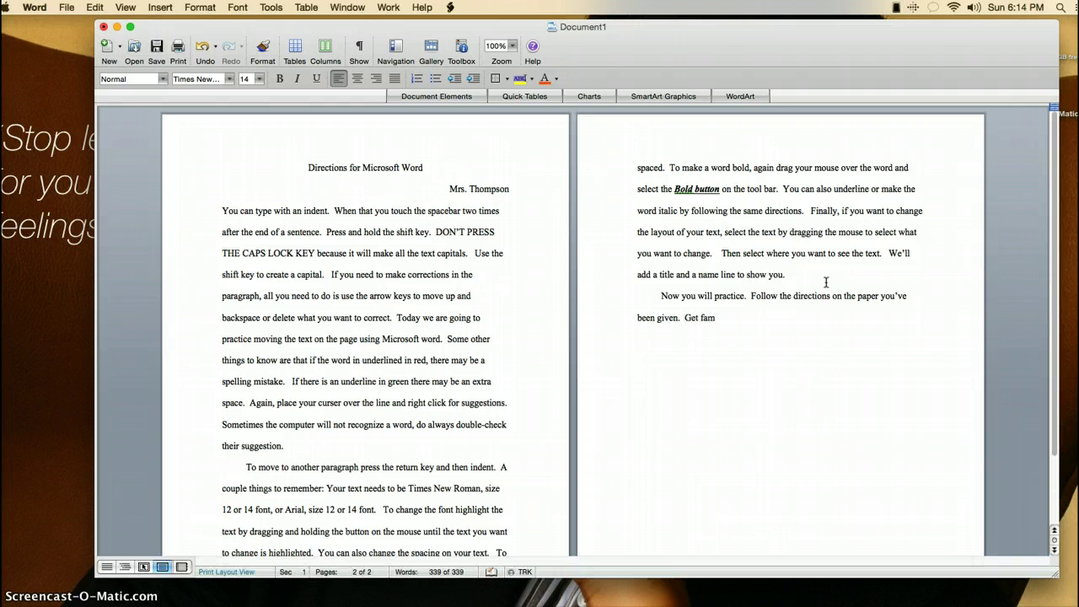
type("ilar with the program befo")
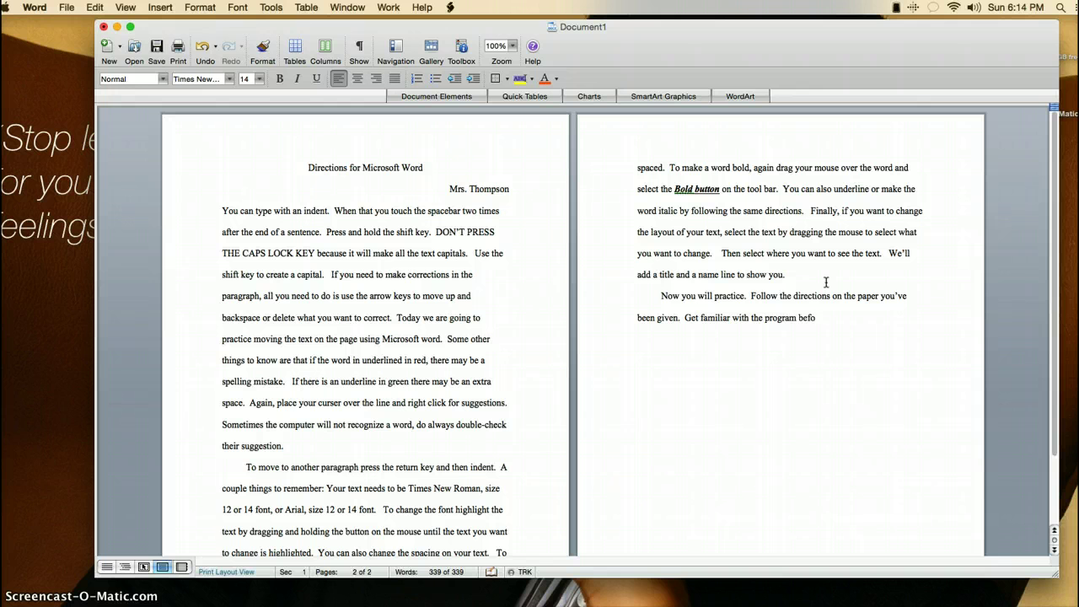
type("re we type.  Good luck an de")
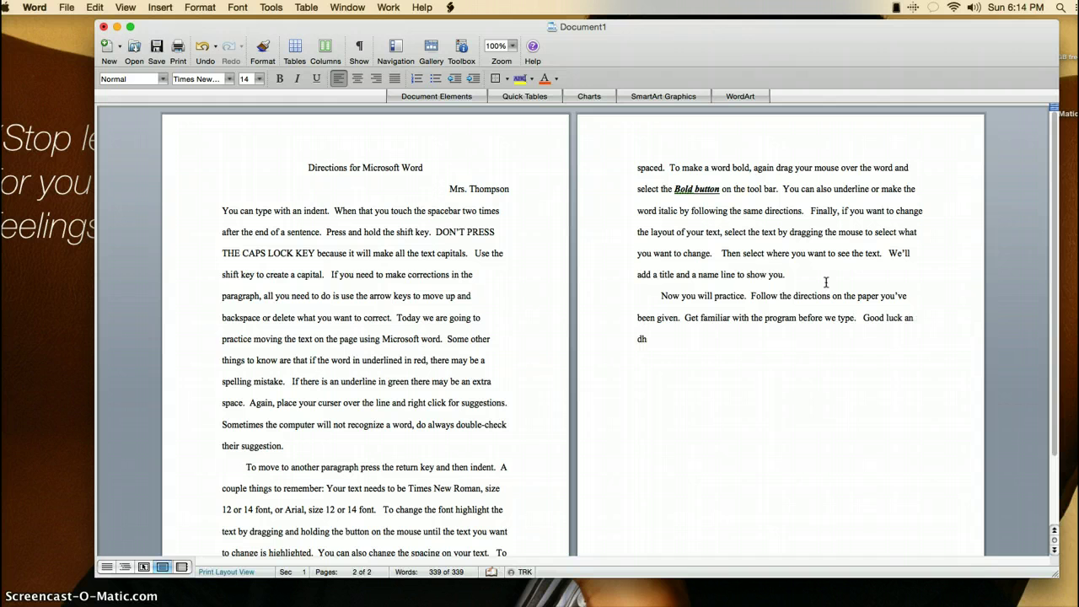
key("BackSpace")
key("BackSpace")
key("BackSpace")
type("d ha")
type("ve fun")
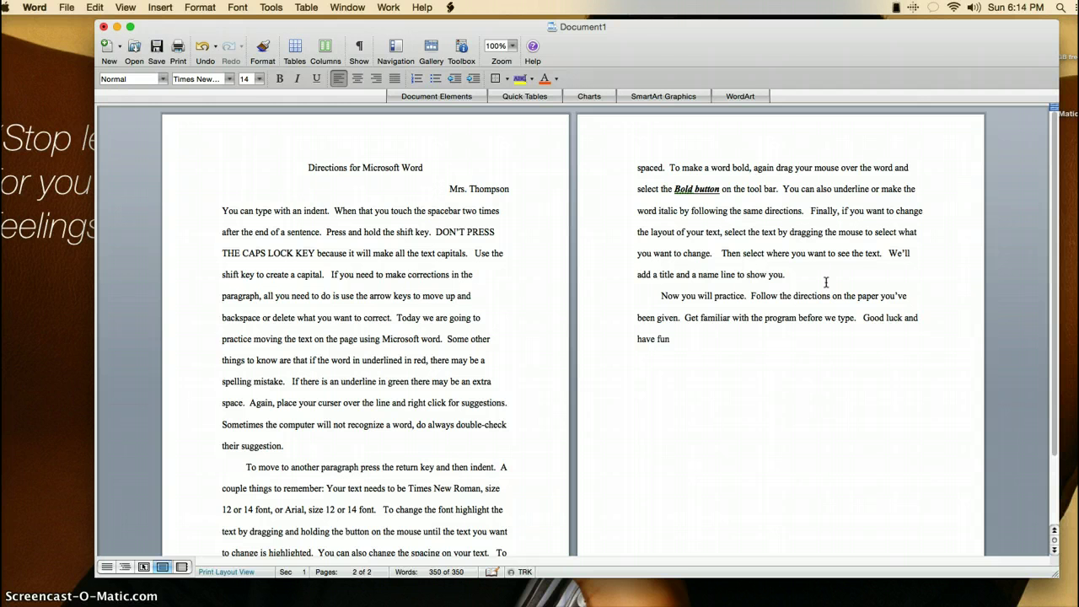